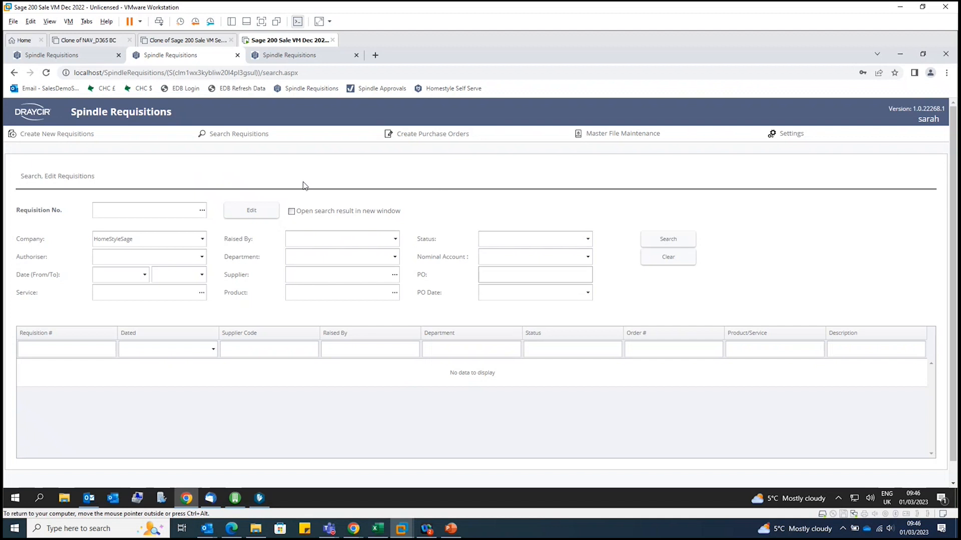
Create a new requisition and set its supplier to Molster Style (MOL001)
left_click(50, 137)
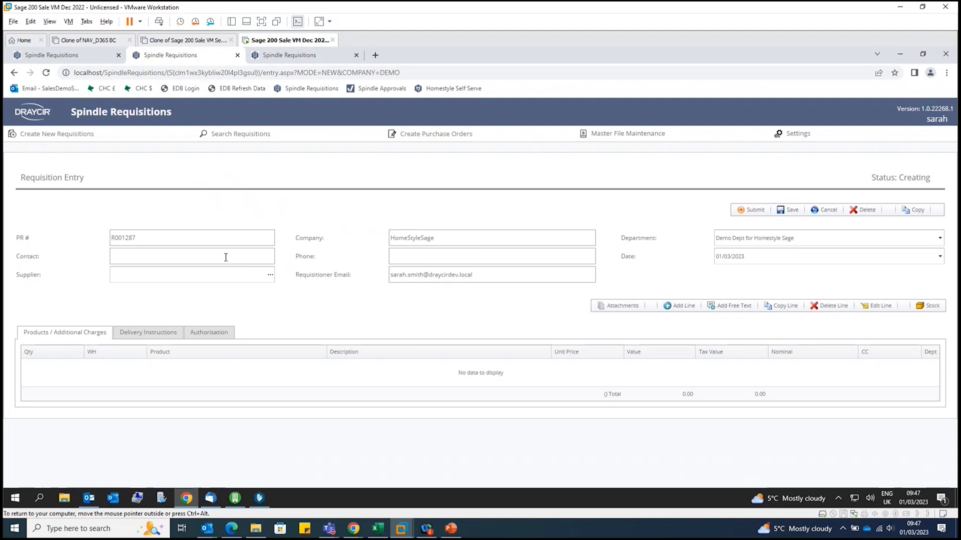
left_click(269, 277)
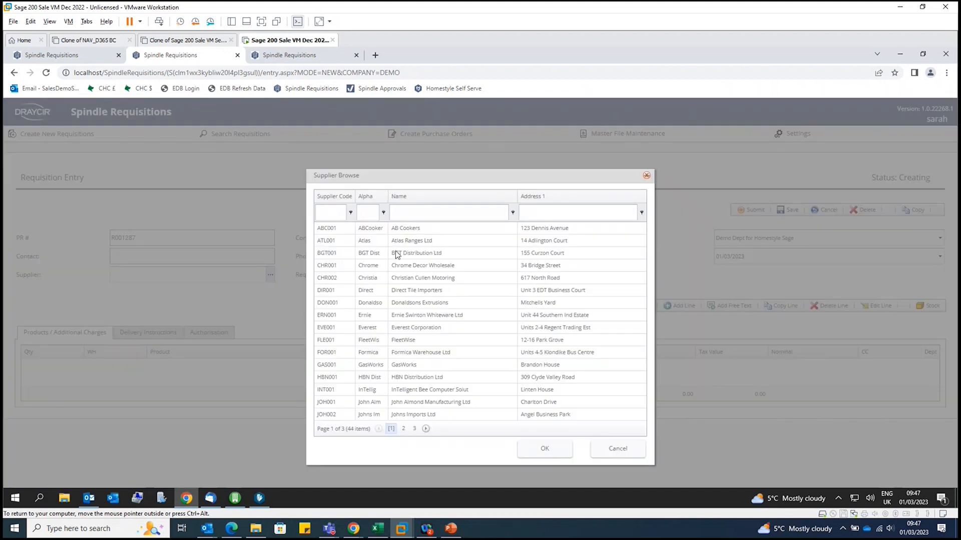
left_click(419, 211)
type("molster")
left_click(432, 228)
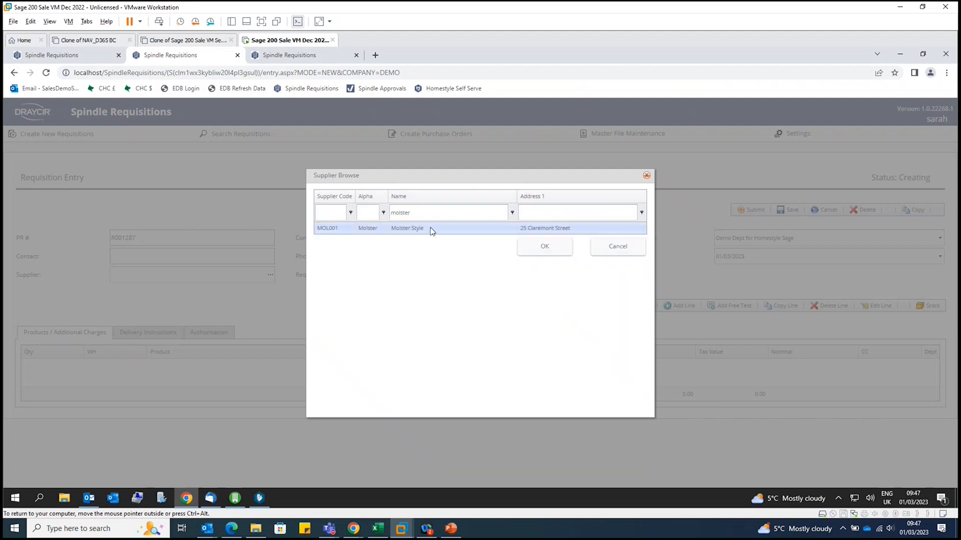
left_click(548, 249)
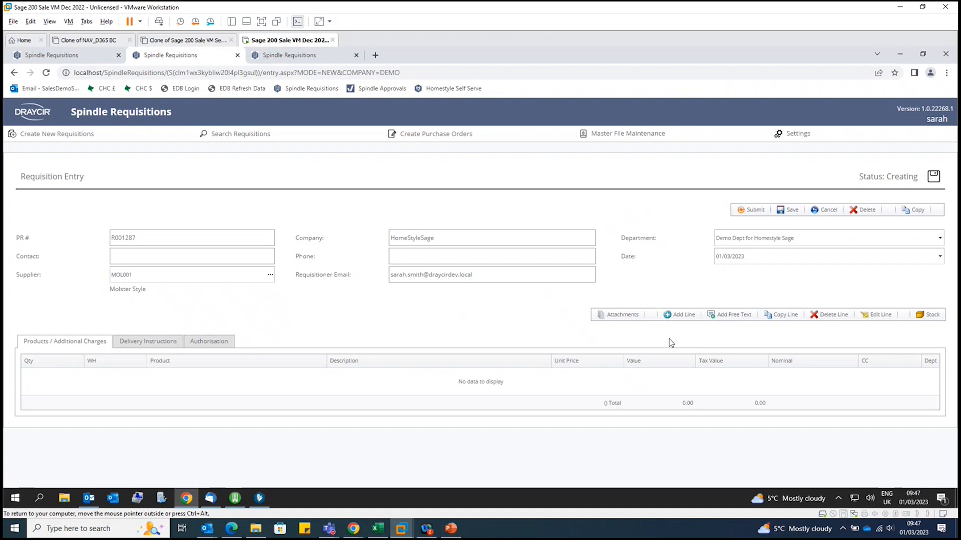
Start a product line on the requisition with the Polished Steel 4 Slice Toaster (ACS/TOASTER)
left_click(678, 315)
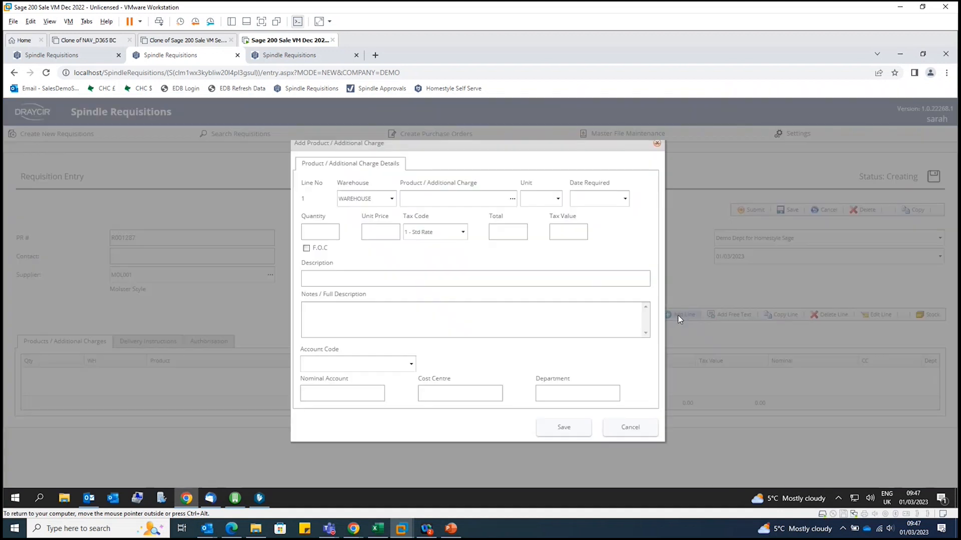
left_click(516, 203)
left_click(436, 189)
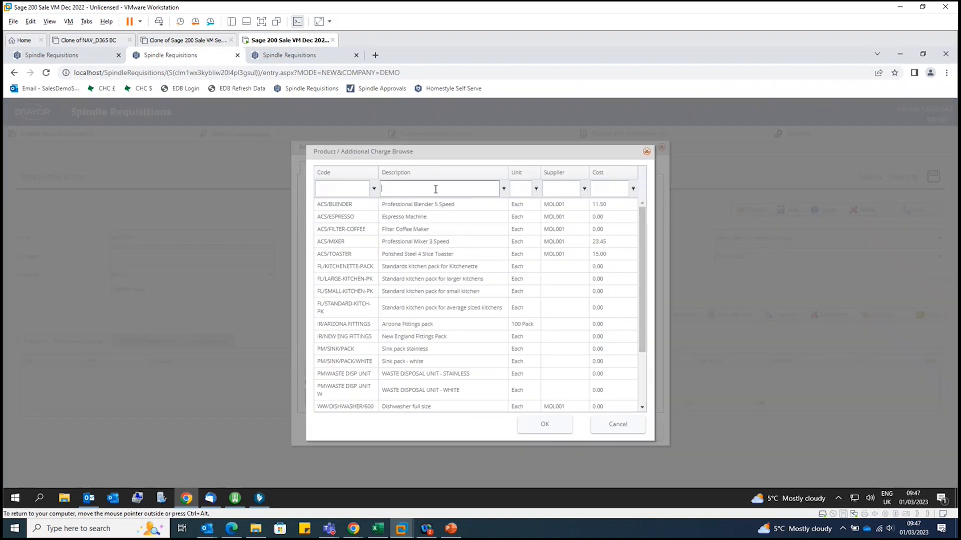
type("toaster")
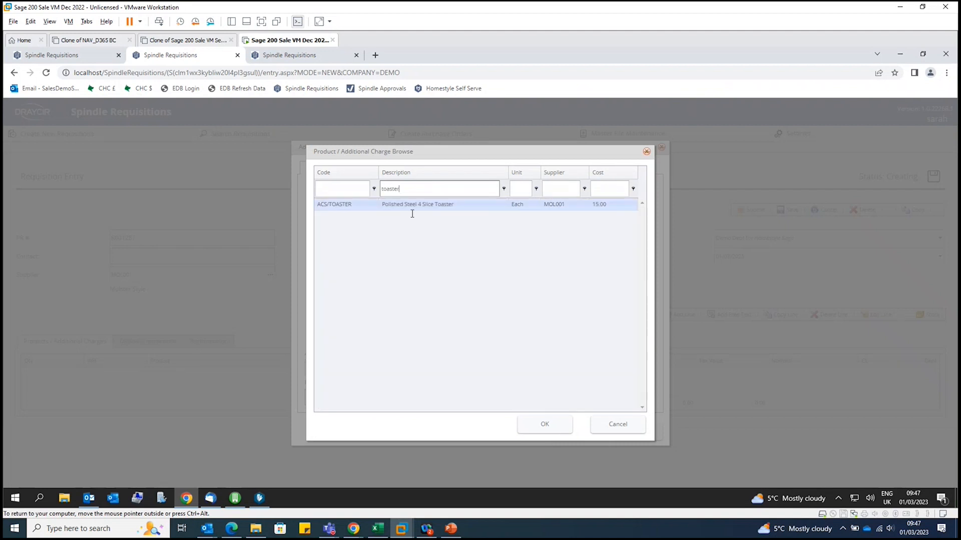
left_click(410, 206)
left_click(549, 431)
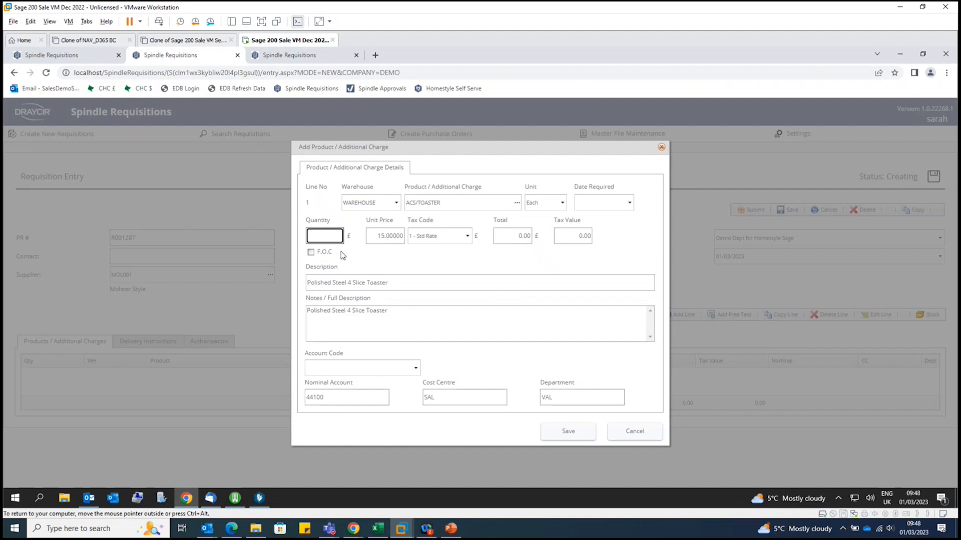
Set the toaster line's quantity to 1 and save the line to the requisition
left_click(329, 235)
type("1")
left_click(368, 257)
left_click(565, 433)
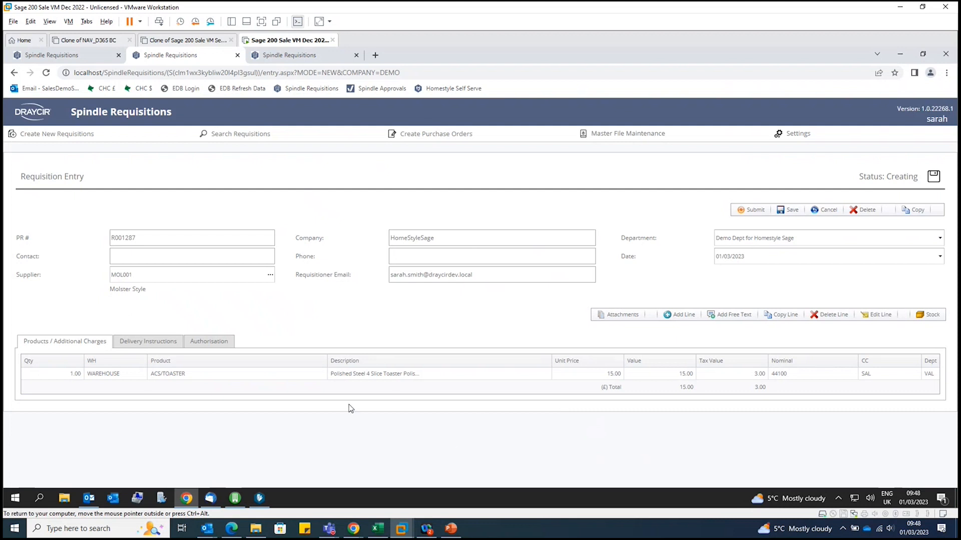
Fill in the delivery instructions with reference EBS and the recipient's first name
left_click(160, 344)
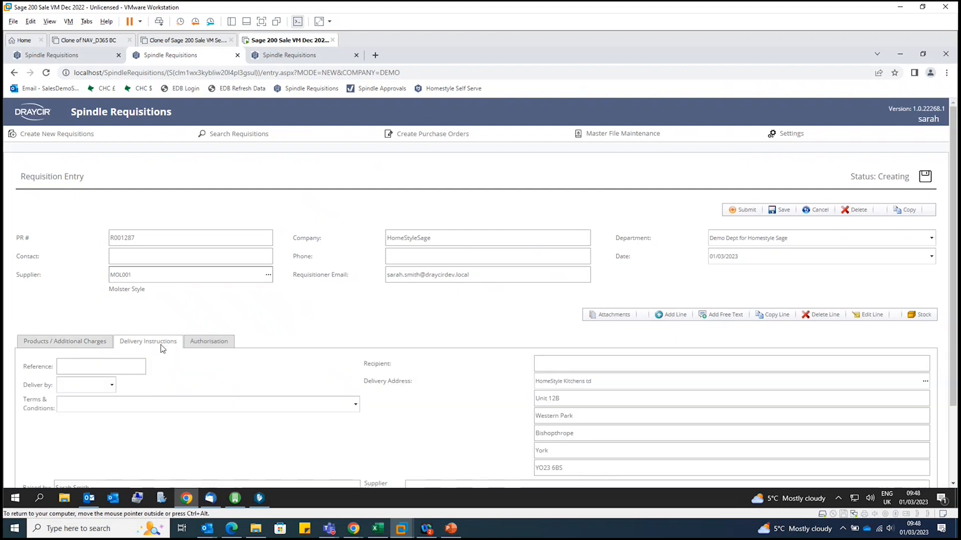
left_click(131, 366)
type("EBS")
left_click(209, 378)
left_click(554, 363)
type("Darren")
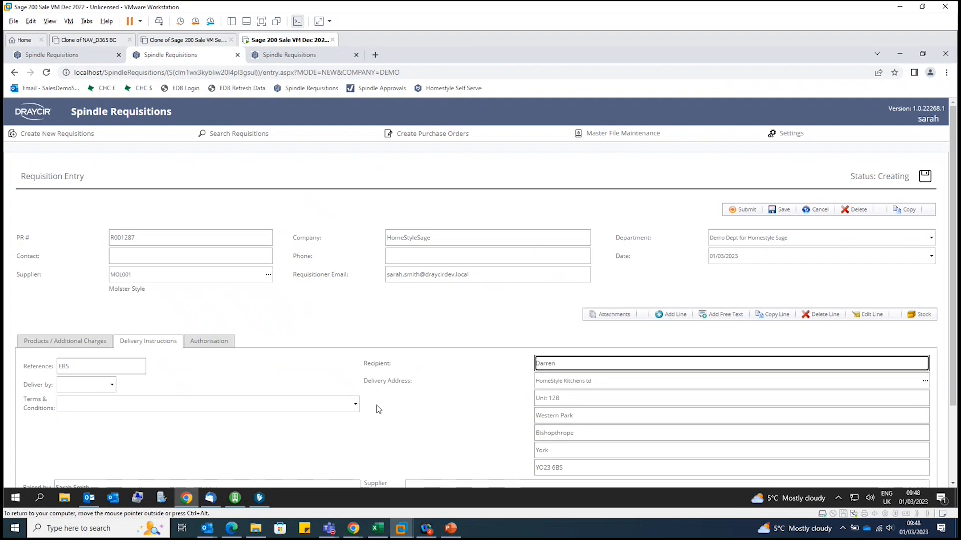
left_click(356, 405)
left_click(406, 407)
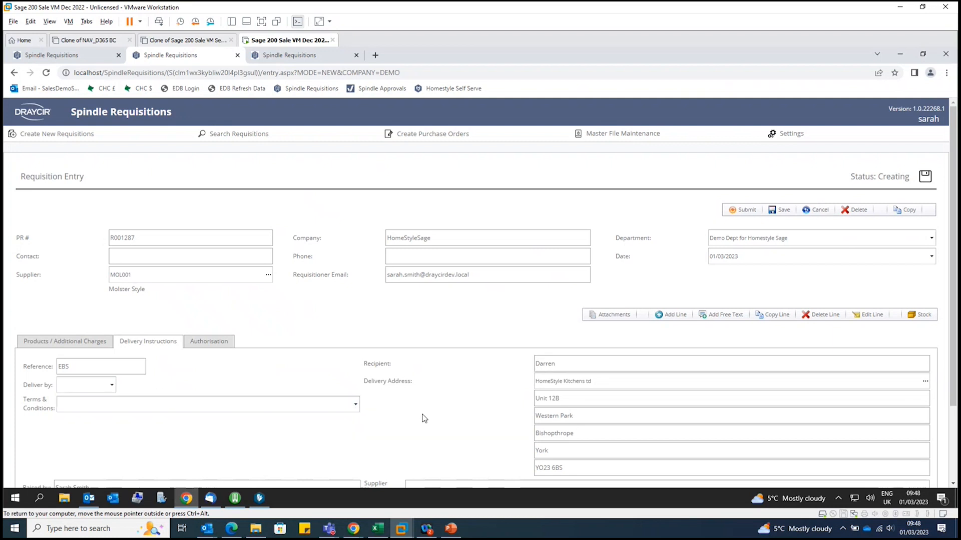
Submit the requisition for authorisation and save it with a value authoriser assigned
scroll(416, 417, "down", 2)
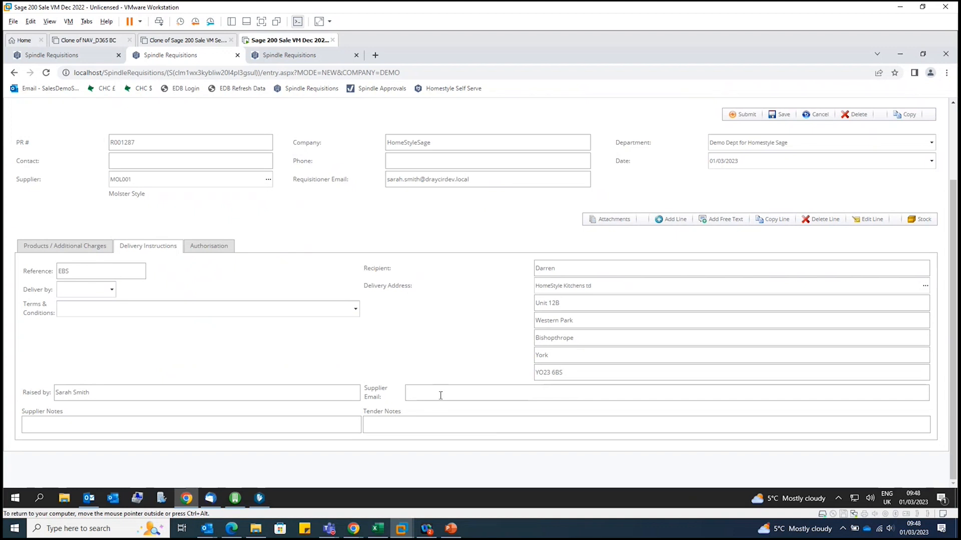
scroll(436, 346, "up", 2)
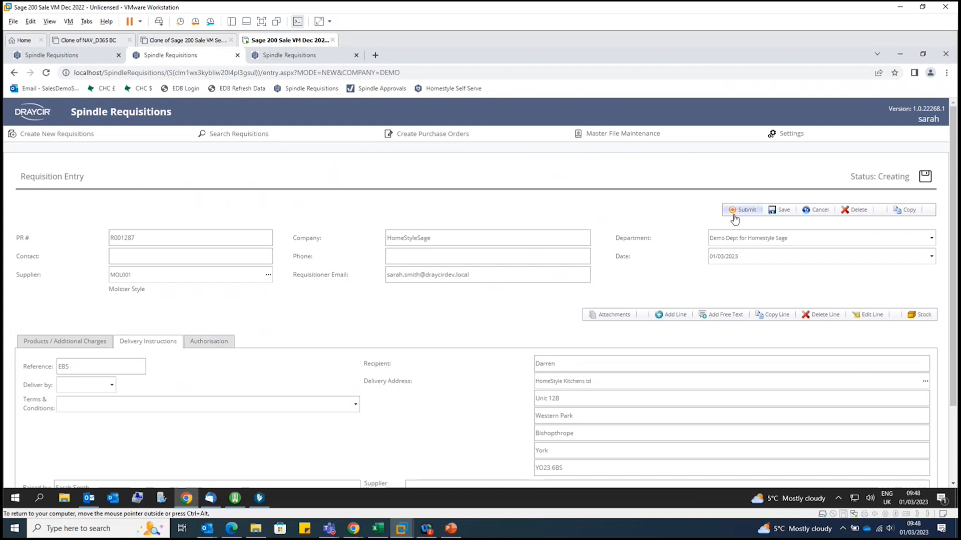
left_click(779, 210)
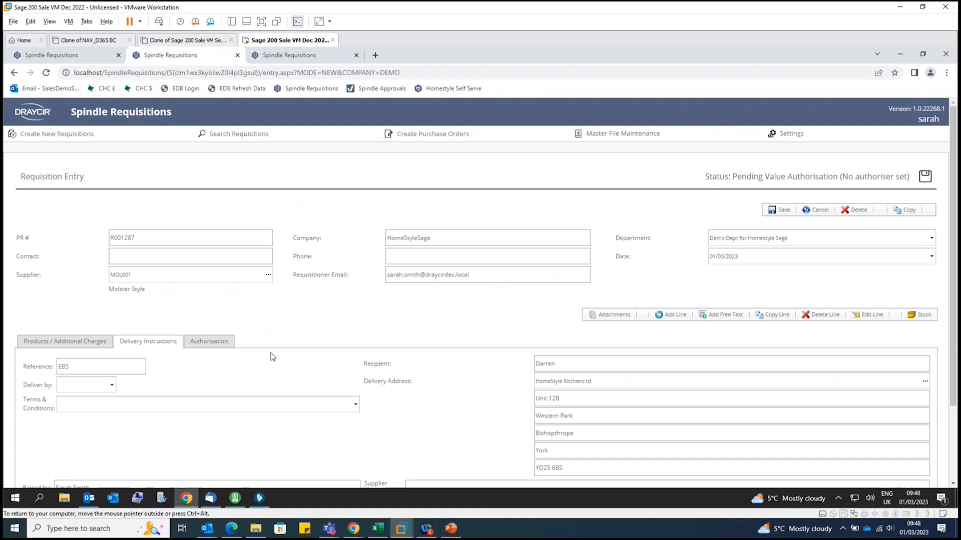
left_click(216, 341)
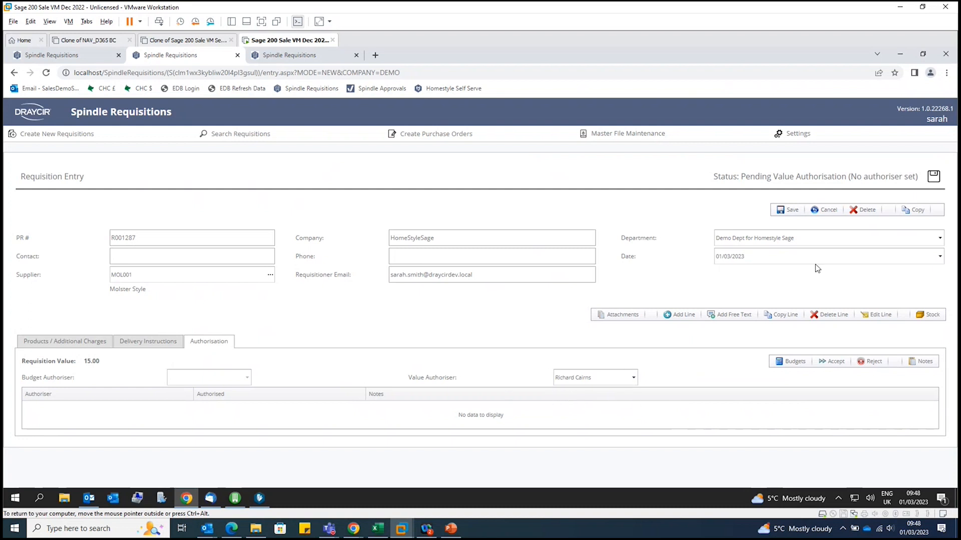
left_click(788, 216)
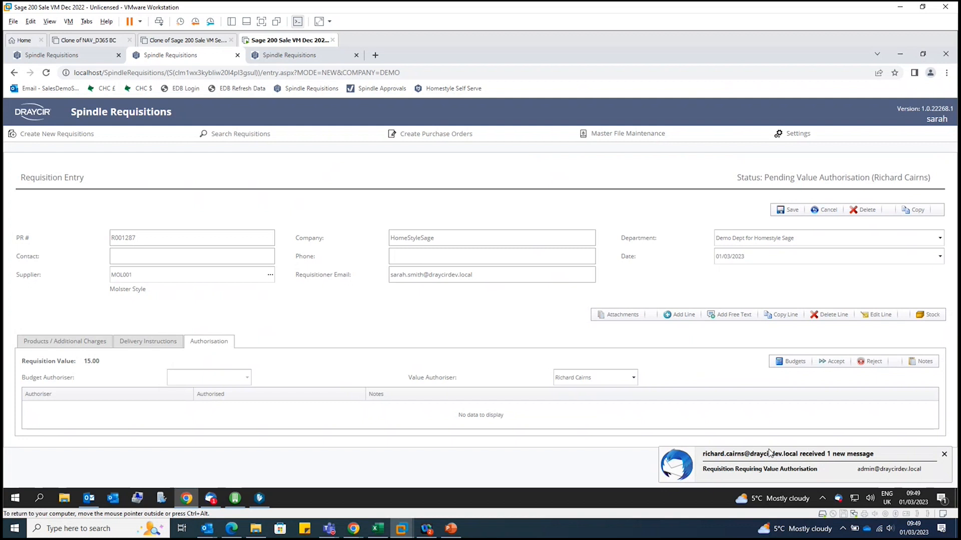
Switch to the mail client, read the newest value authorisation request in the authoriser's inbox, and follow its link to view the requisition
left_click(212, 499)
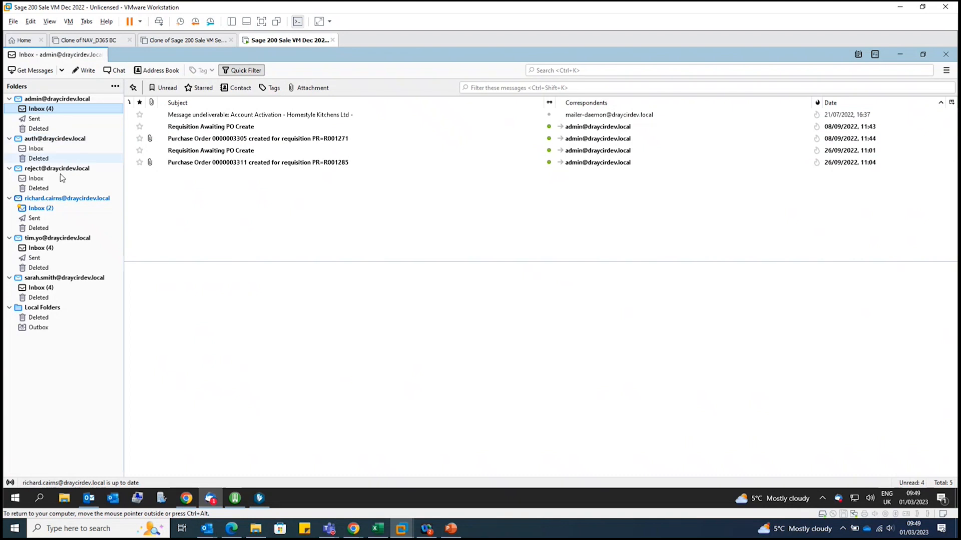
left_click(51, 209)
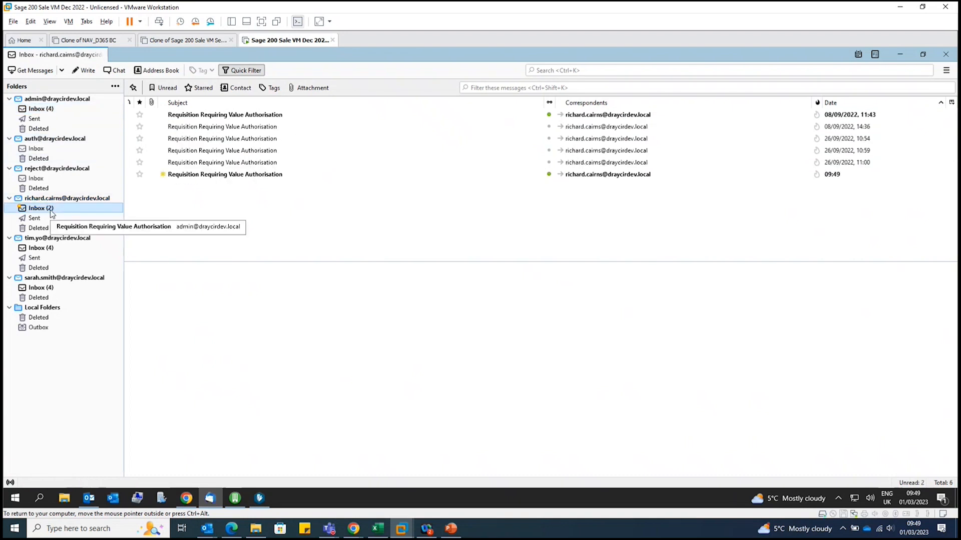
left_click(225, 175)
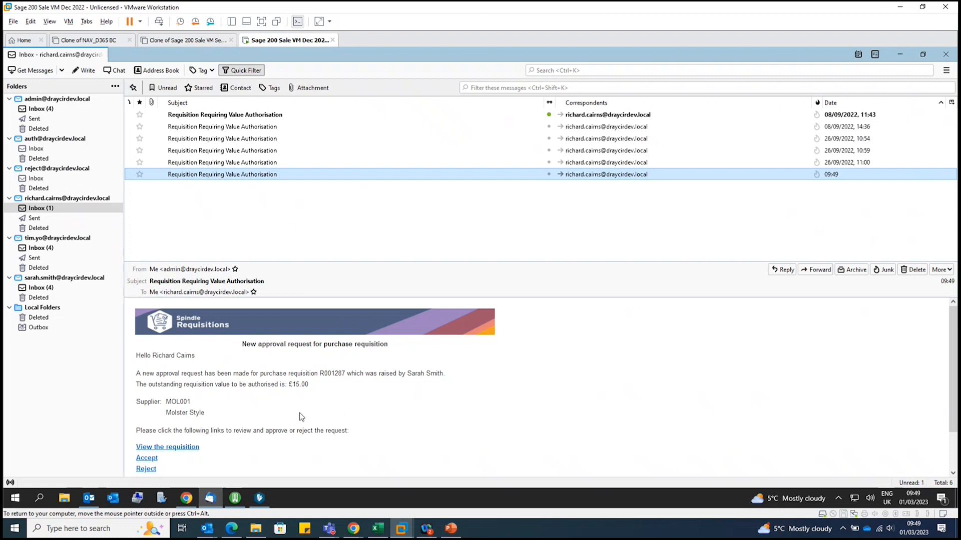
scroll(238, 406, "down", 1)
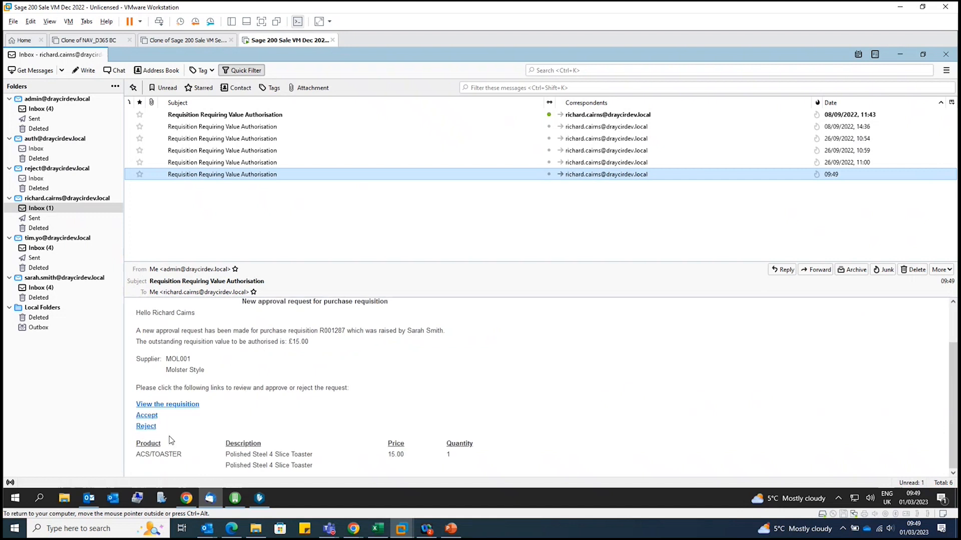
left_click(178, 406)
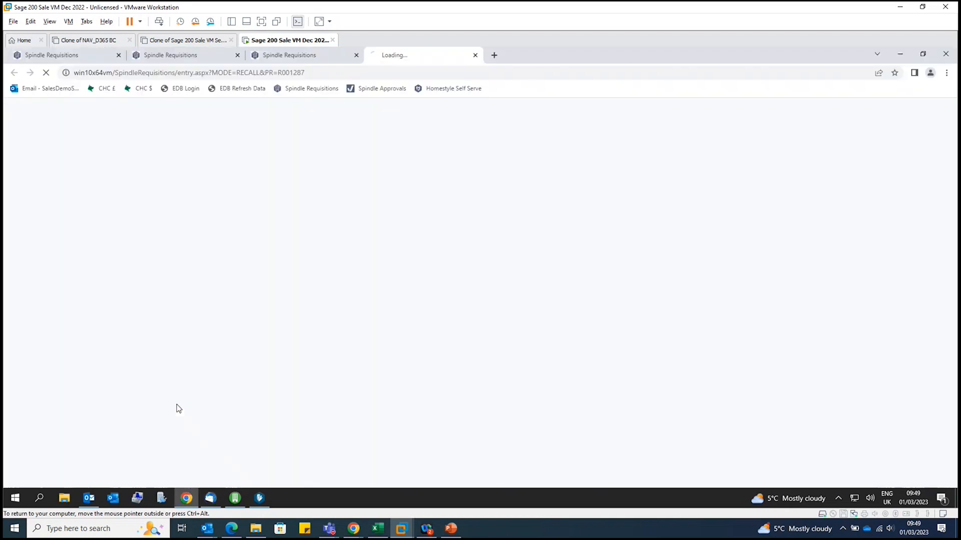
Log in to the requisition site with the authoriser's user login and password, and dismiss the offer to save the password
left_click(456, 269)
type("richard")
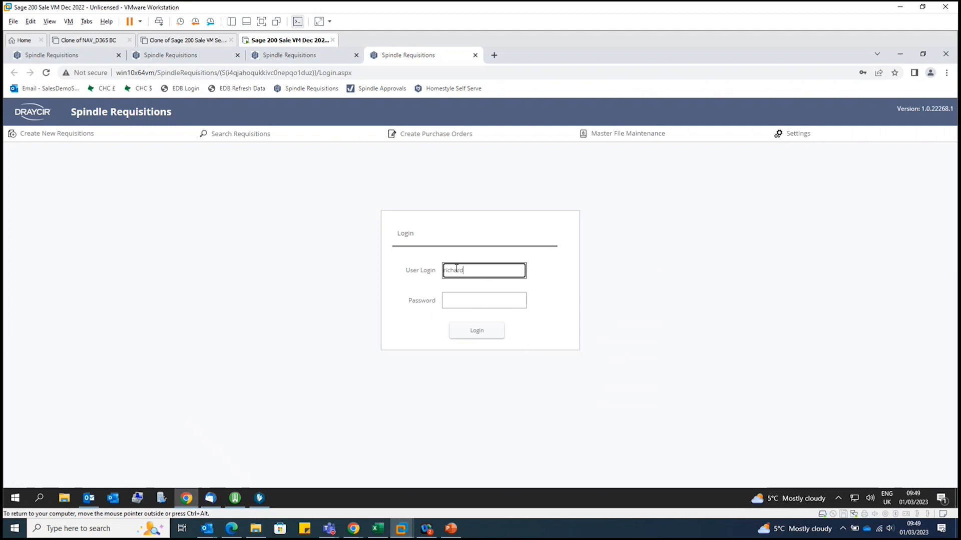
left_click(454, 299)
key("Escape")
type("•••••")
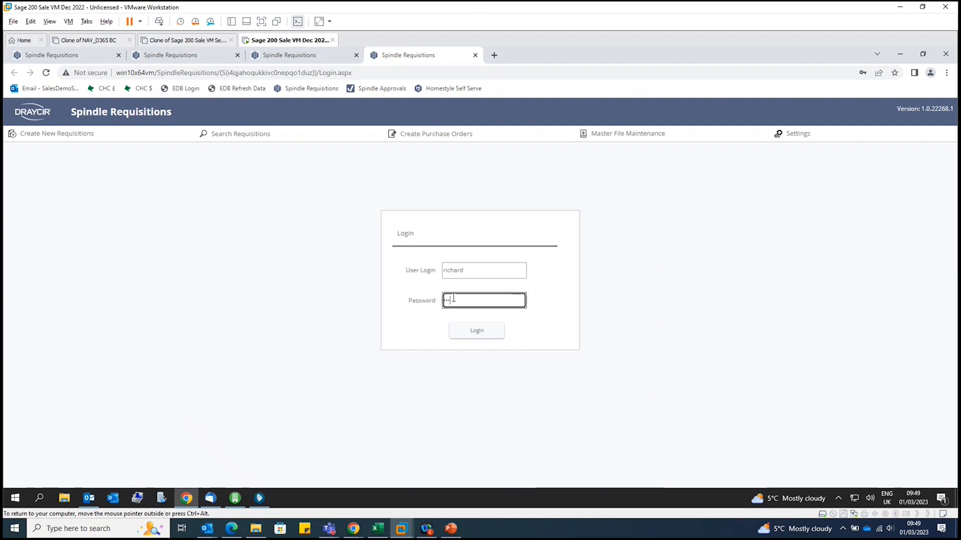
type("•••••")
left_click(474, 331)
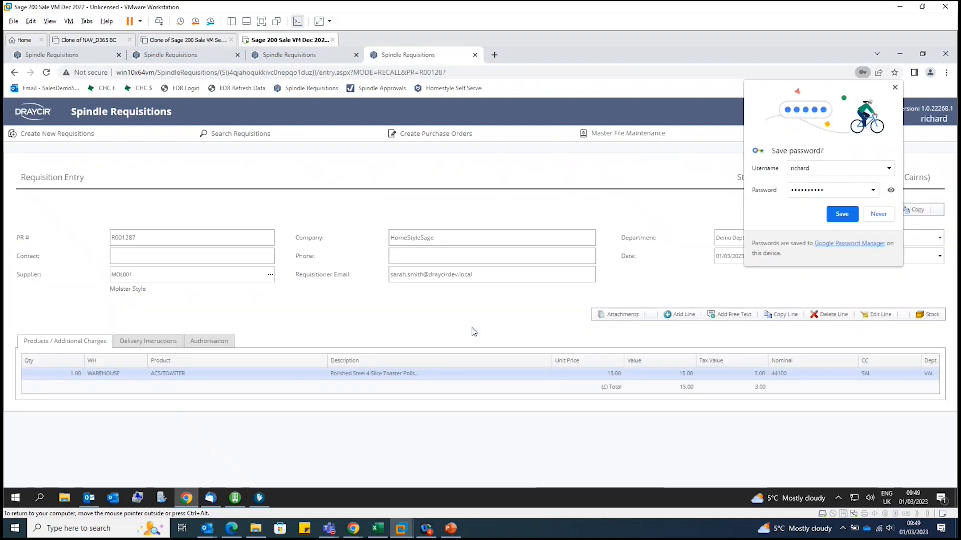
left_click(895, 87)
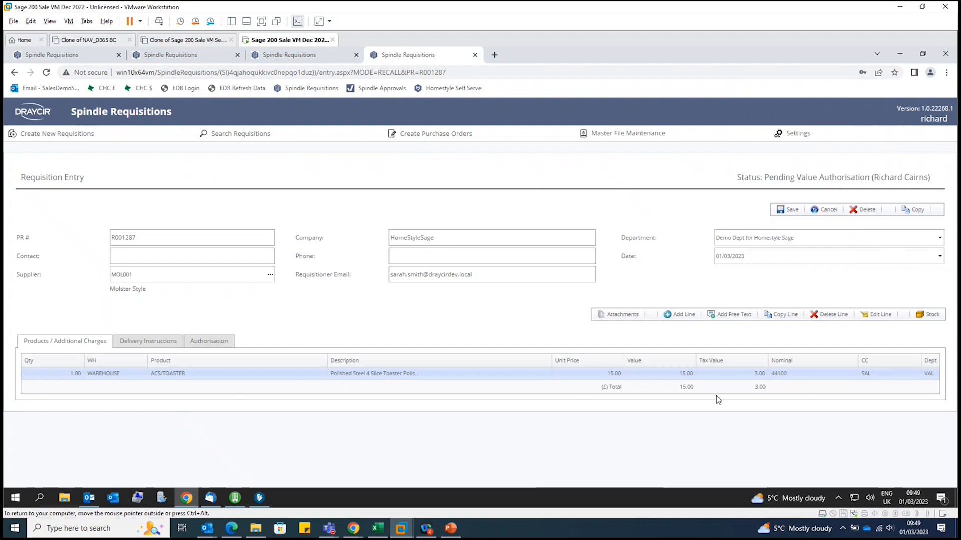
Review the requisition's delivery and authorisation details, then accept it with the authorisation note "Happy to proceed."
left_click(138, 344)
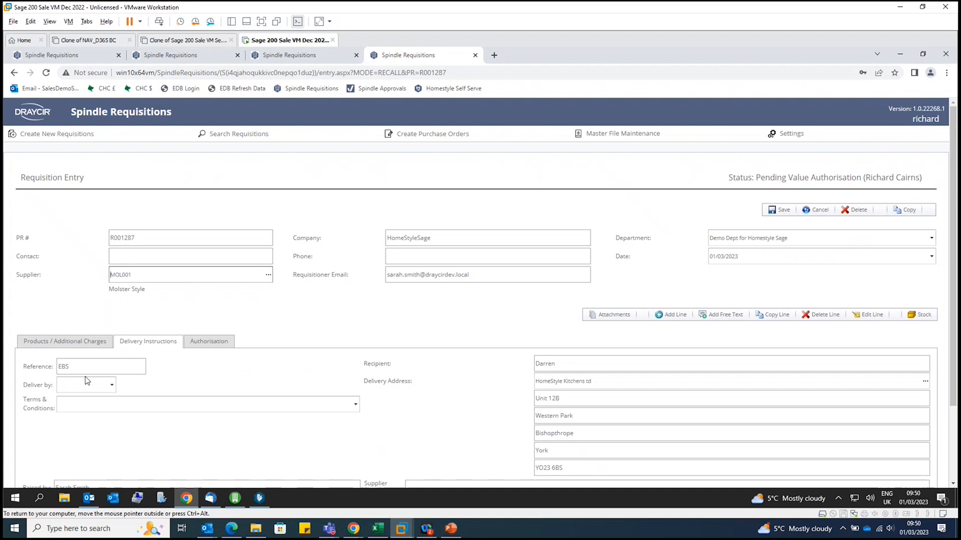
left_click(203, 344)
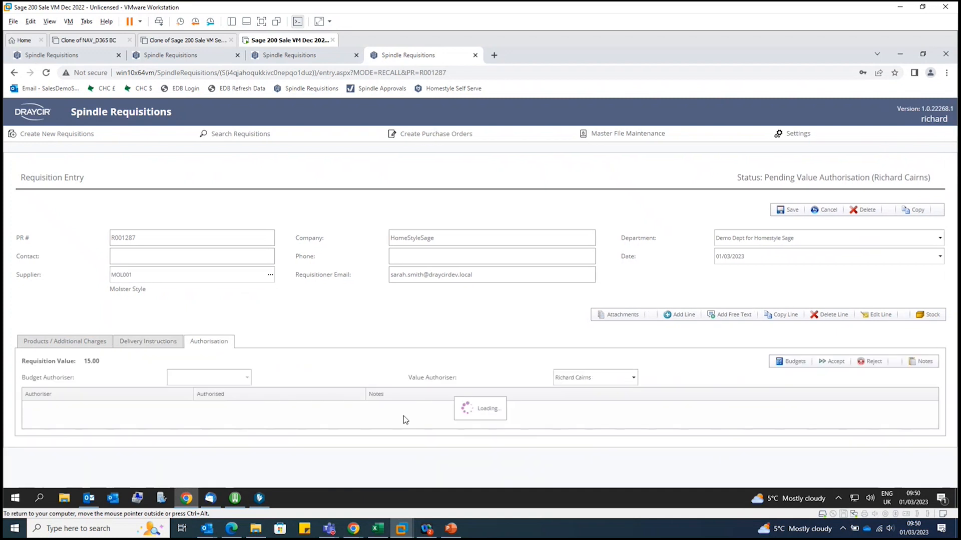
left_click(833, 362)
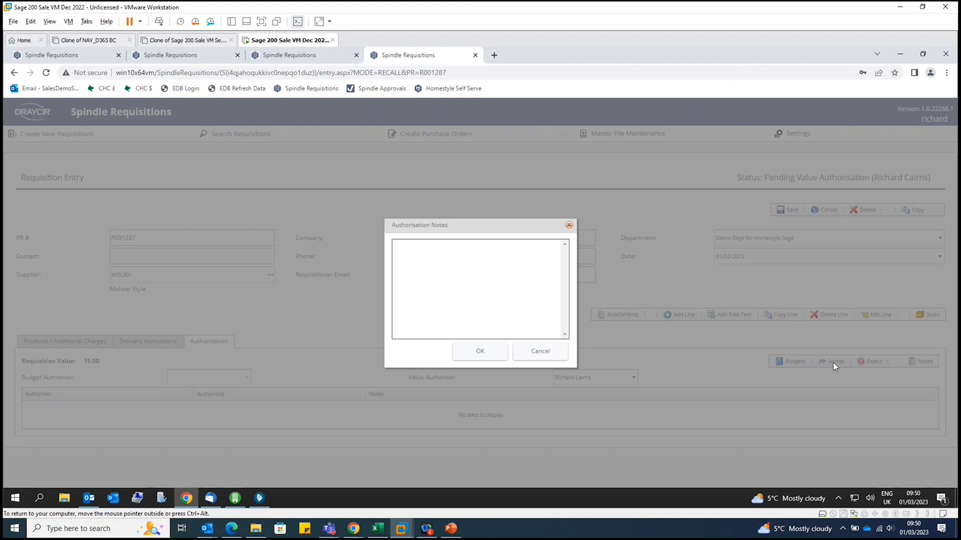
type("Happy tp priceed")
key("BackSpace")
key("BackSpace")
key("BackSpace")
key("BackSpace")
key("BackSpace")
type("oceed.")
left_click(480, 356)
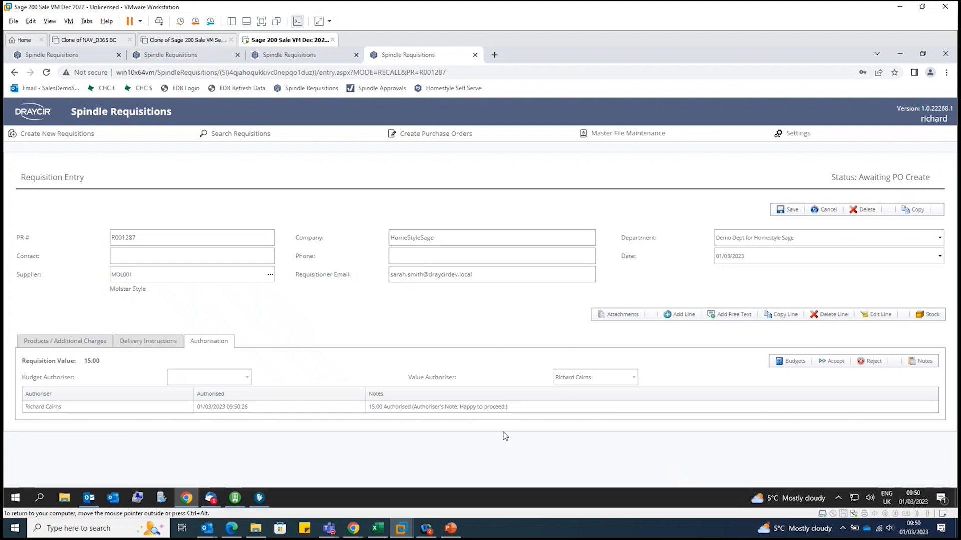
Switch to the mail client and read the requisitioner's newest awaiting-PO and purchase-order-created notifications
left_click(212, 499)
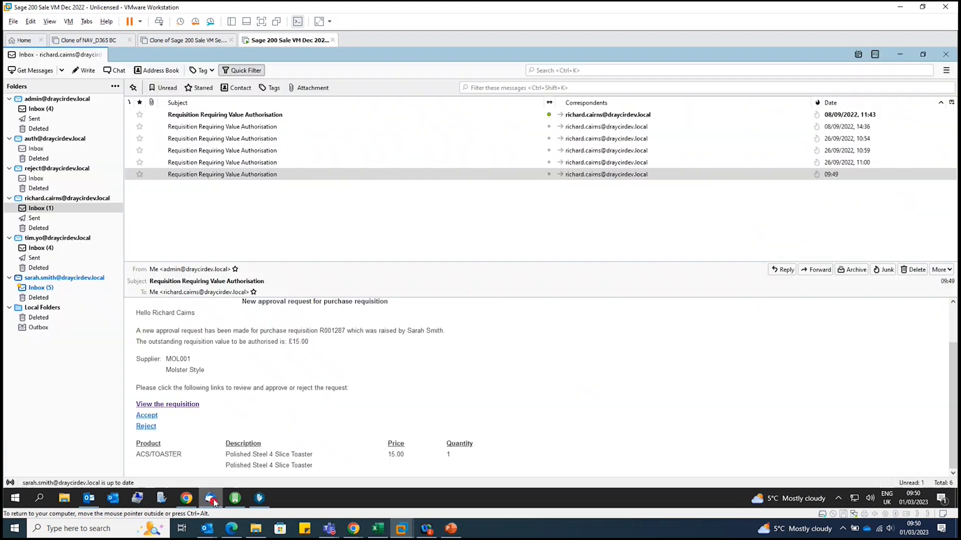
left_click(44, 288)
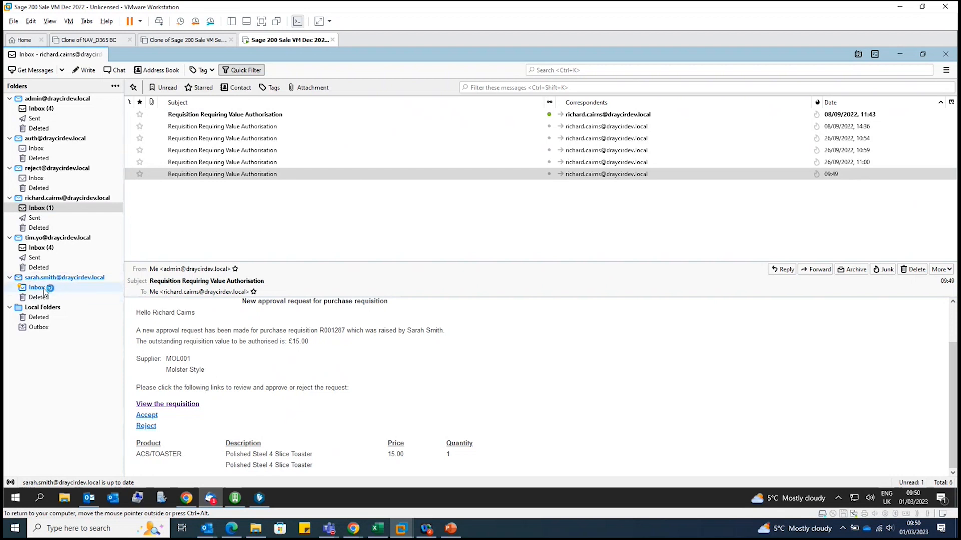
left_click(218, 187)
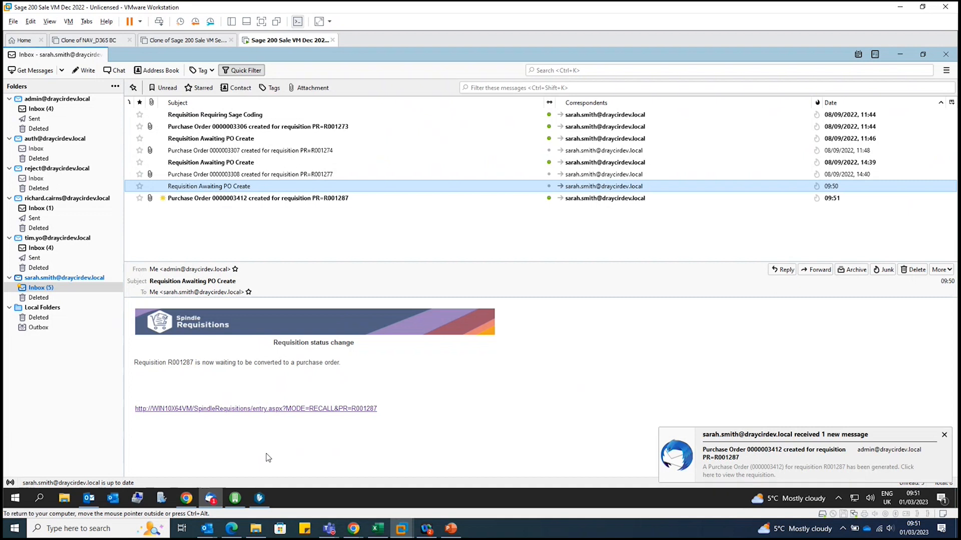
left_click(205, 200)
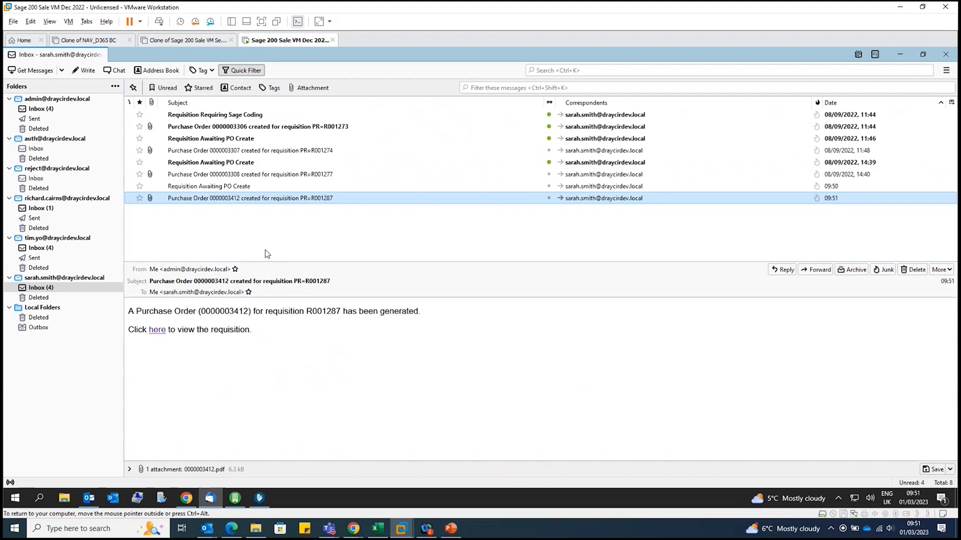
Switch to Sage 200, open the Purchase Orders List under Purchase Order Processing, and refresh the list
left_click(237, 500)
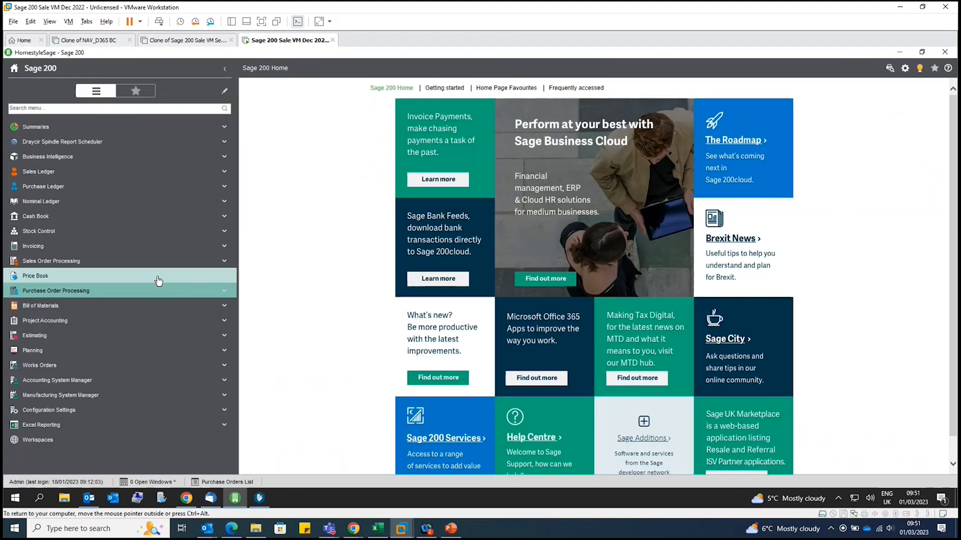
left_click(72, 293)
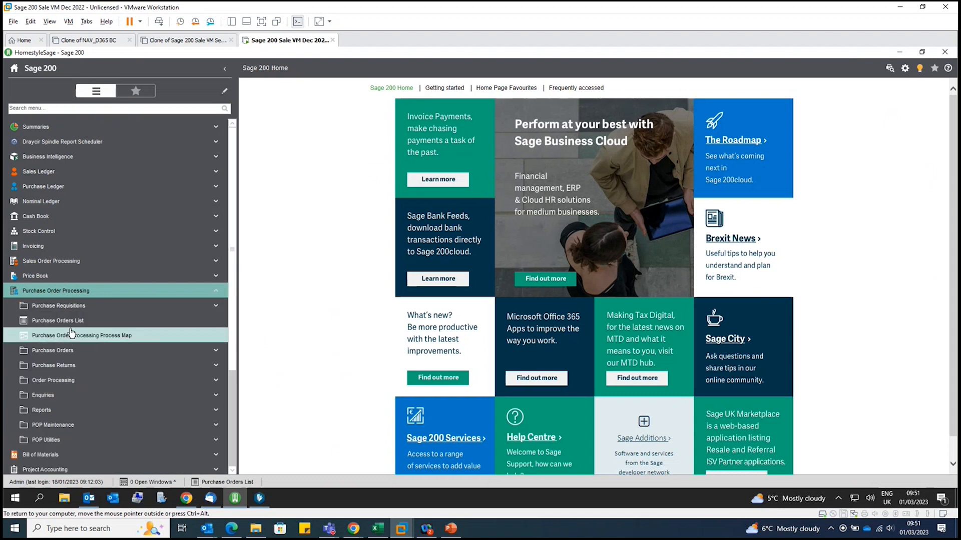
left_click(70, 321)
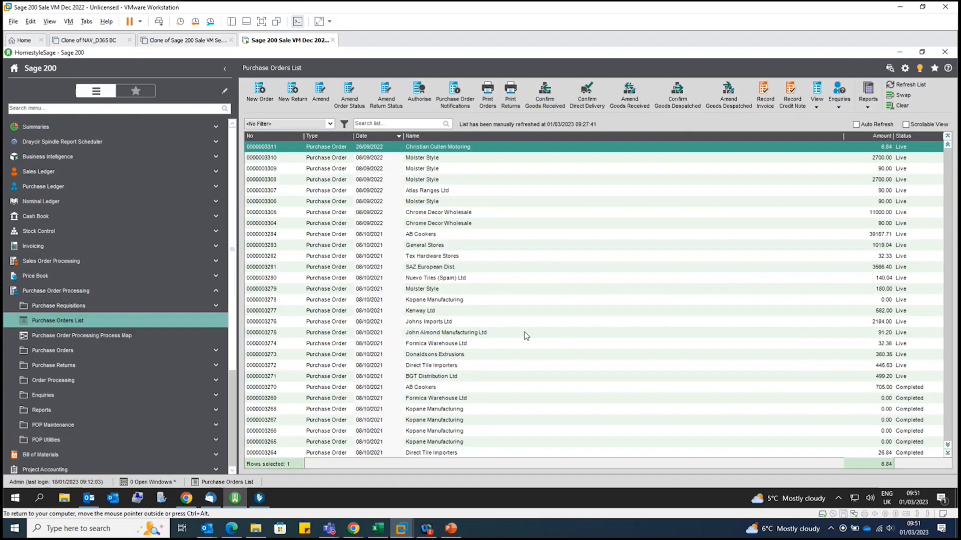
left_click(906, 85)
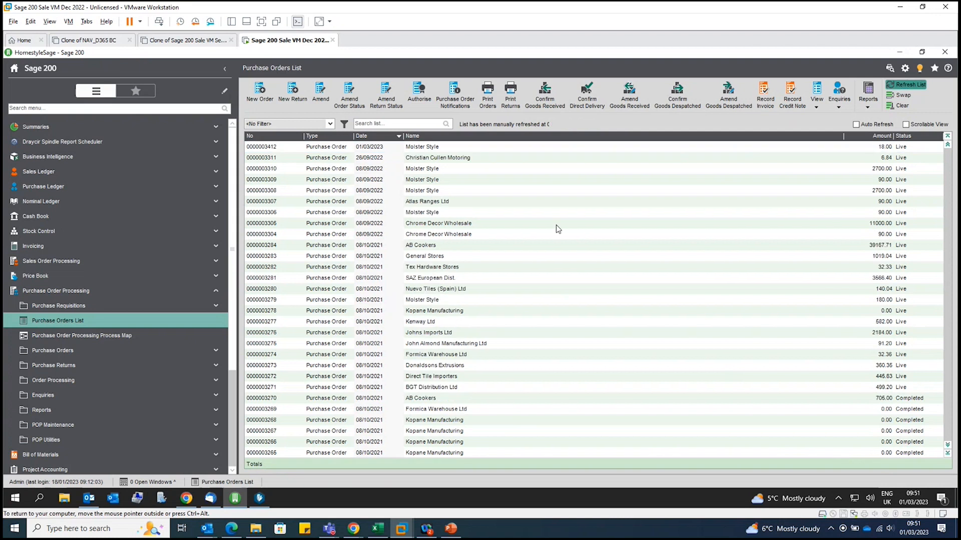
Open the newest Molster Style purchase order, review its toaster line, and close it, accepting the order confirmation
left_click(290, 148)
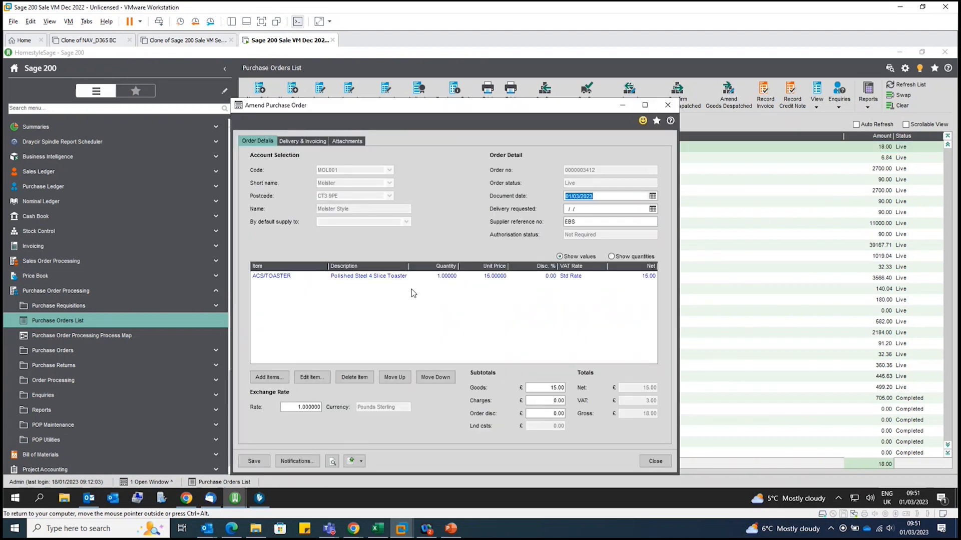
left_click(430, 276)
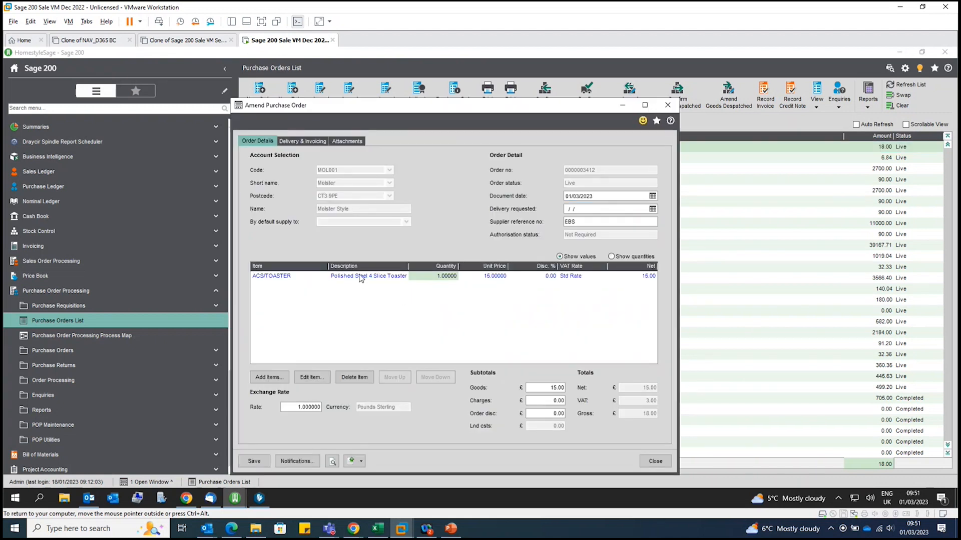
left_click(667, 105)
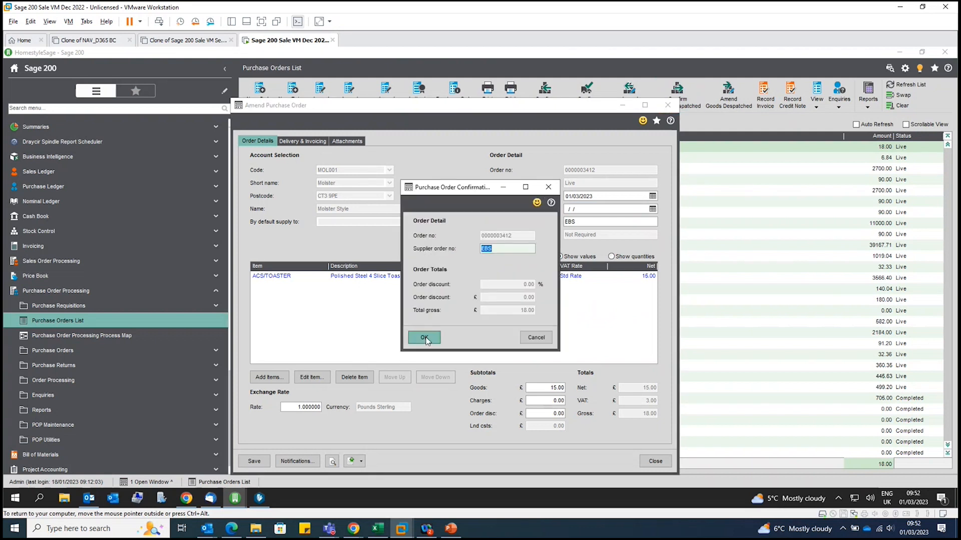
left_click(424, 338)
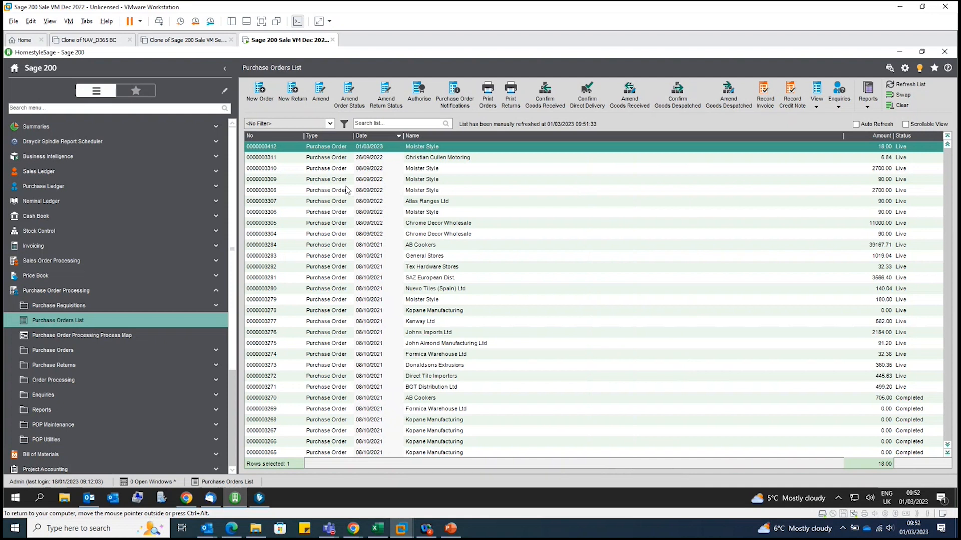
Copy SREQ - MOL001 - Low Value.pdf from the Outlook invoice email into the Spindle Document Portal, and submit it for recognition as a Purchase Invoice
left_click(90, 499)
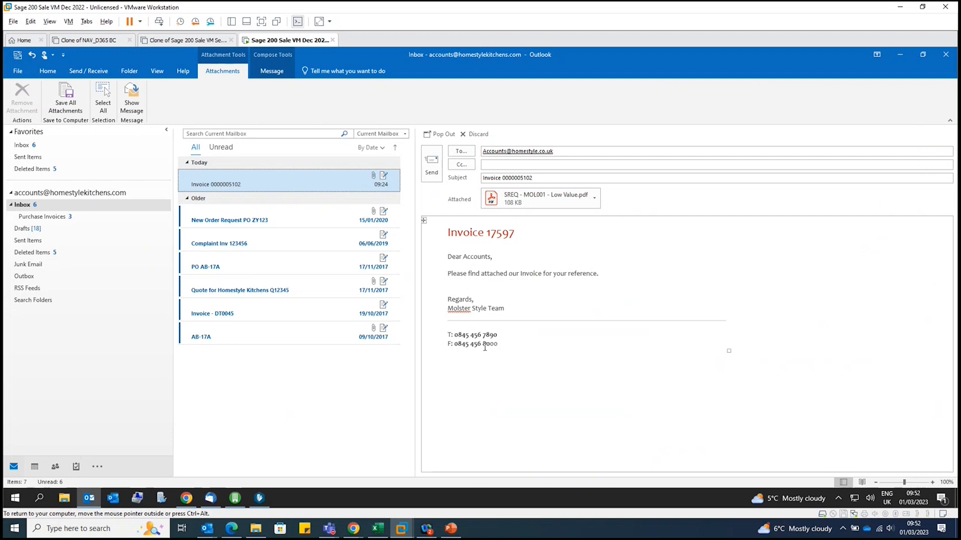
left_click(533, 200)
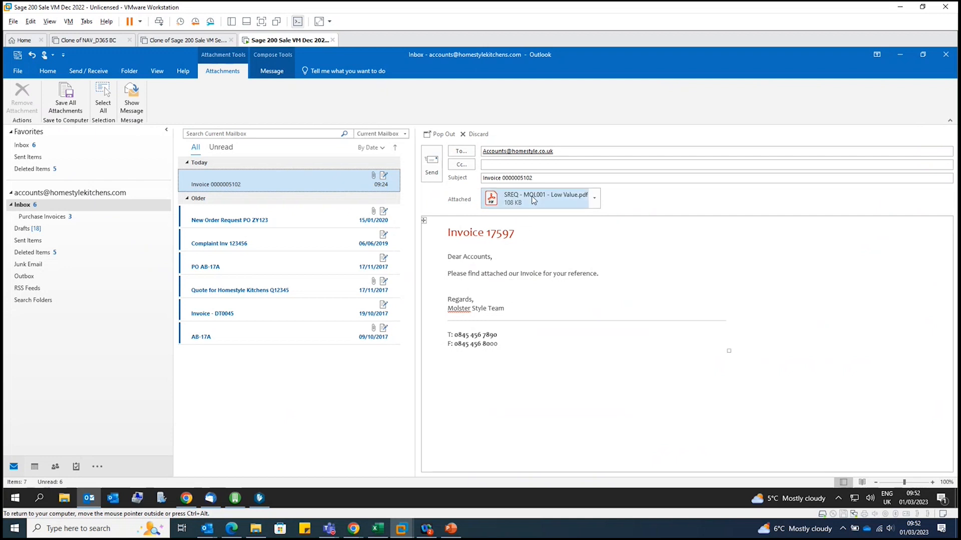
left_click_drag(260, 498, 449, 303)
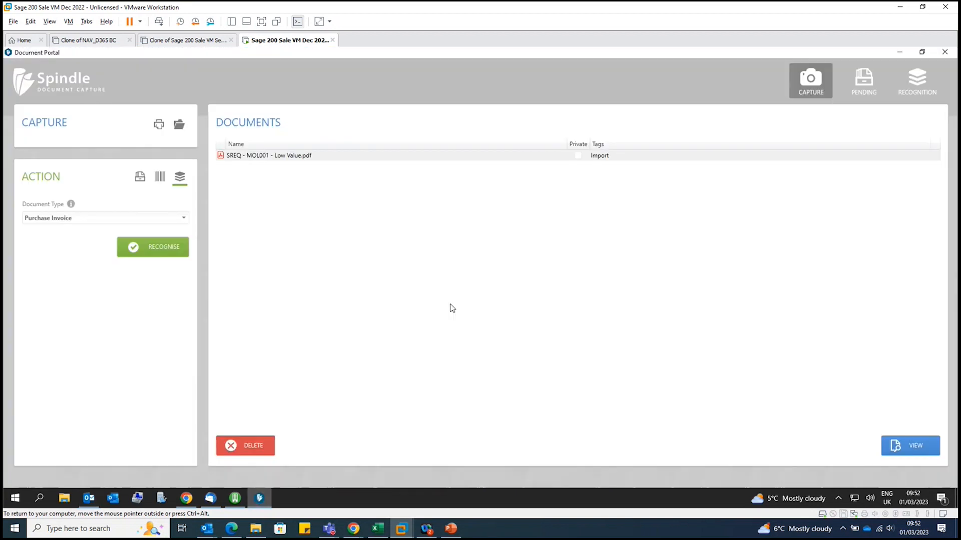
left_click(307, 157)
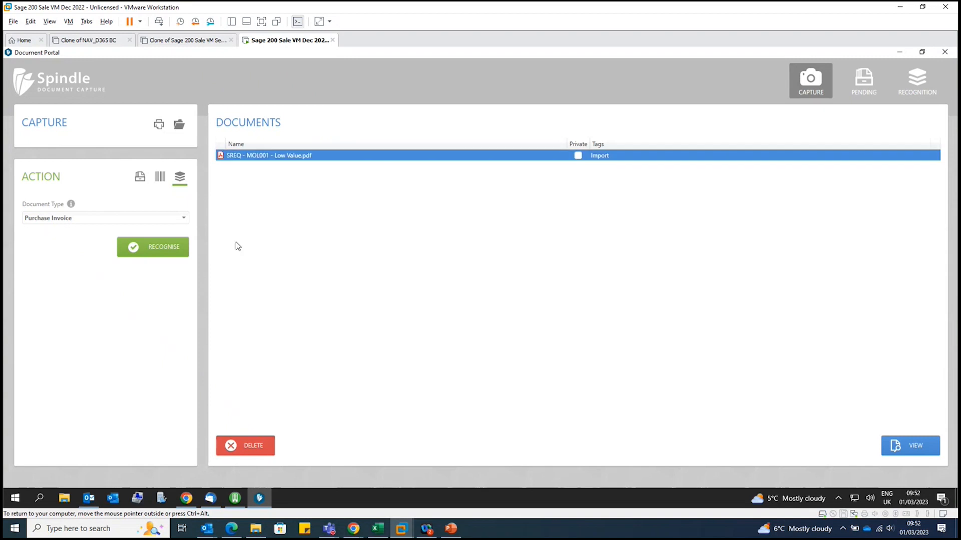
left_click(155, 250)
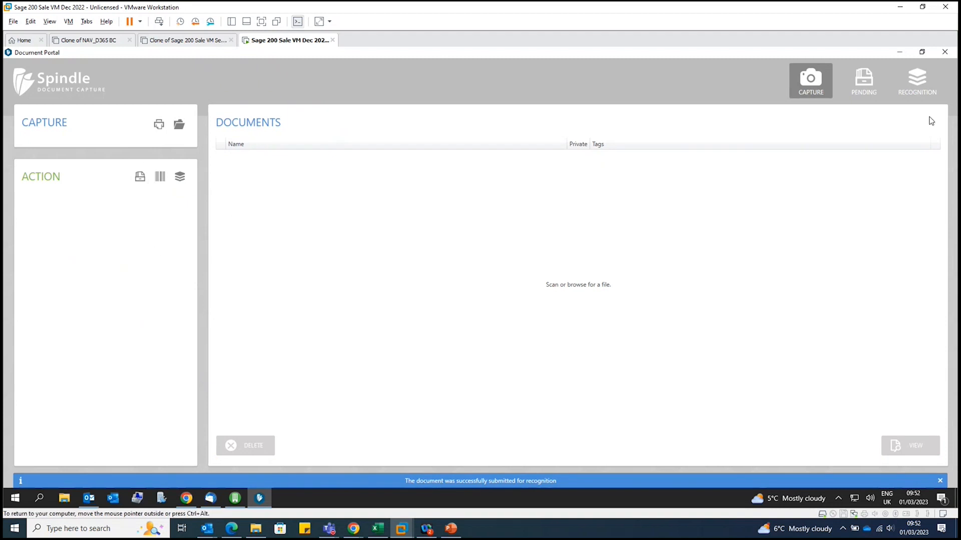
Open the newest SREQ - MOL001 - Low Value.pdf among the recognition documents for verification
left_click(912, 85)
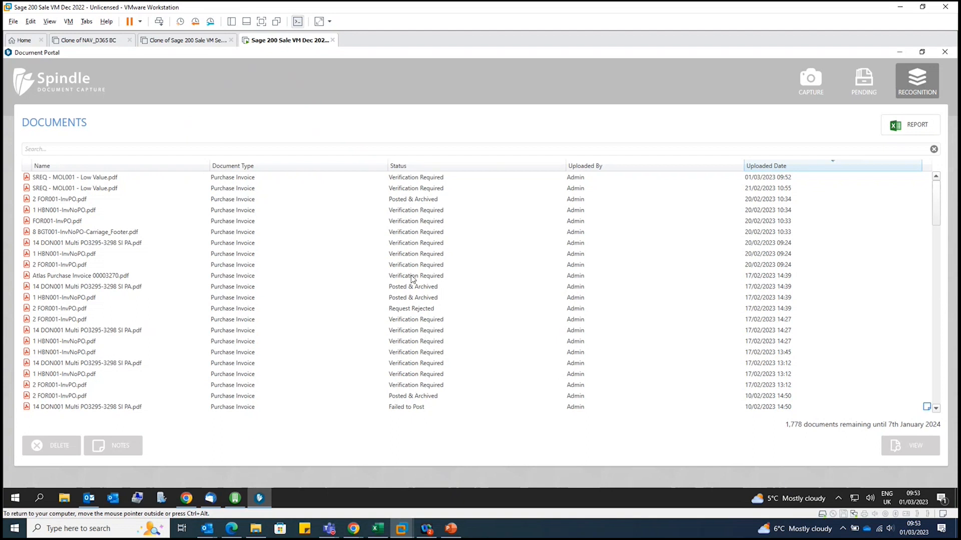
left_click(417, 179)
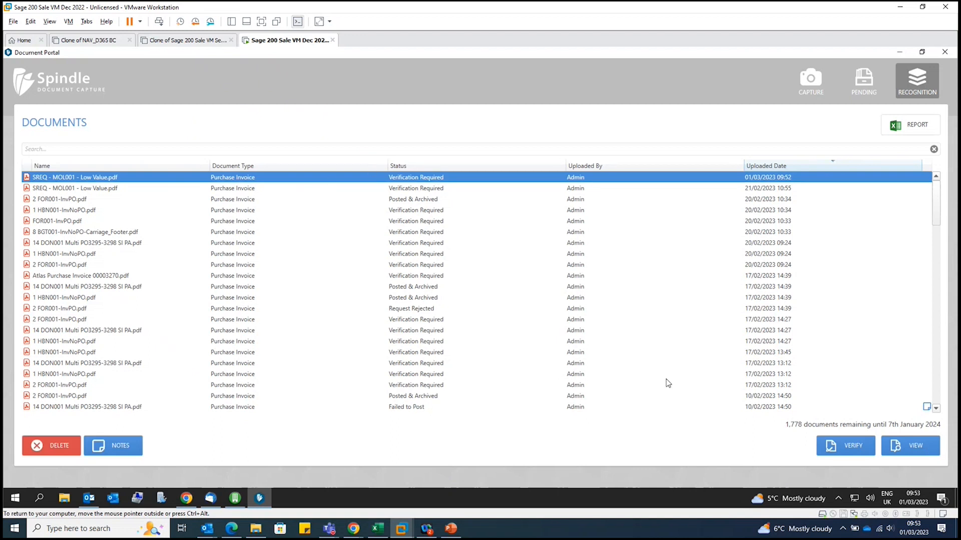
left_click(848, 447)
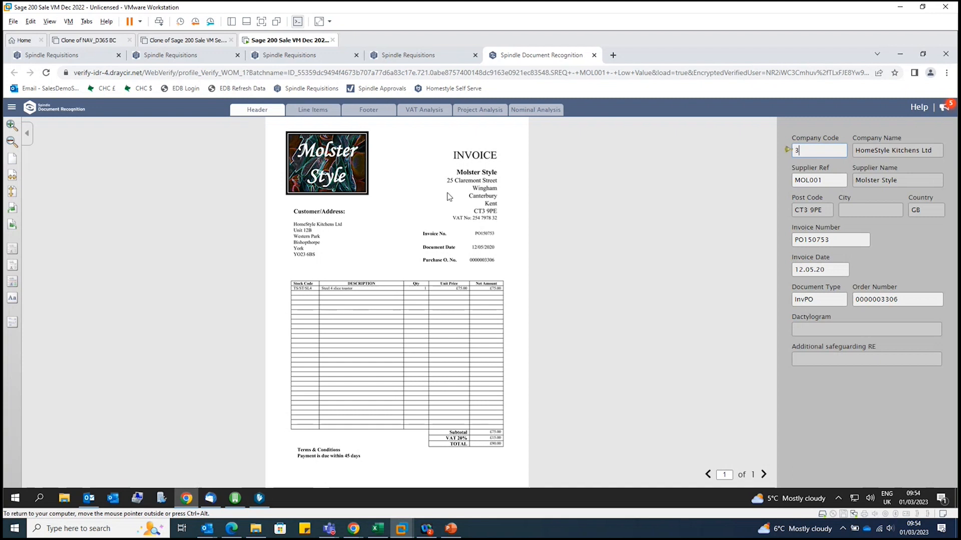
Check the supplier reference in the invoice header against the invoice image, and examine the full page down to its totals
left_click(836, 179)
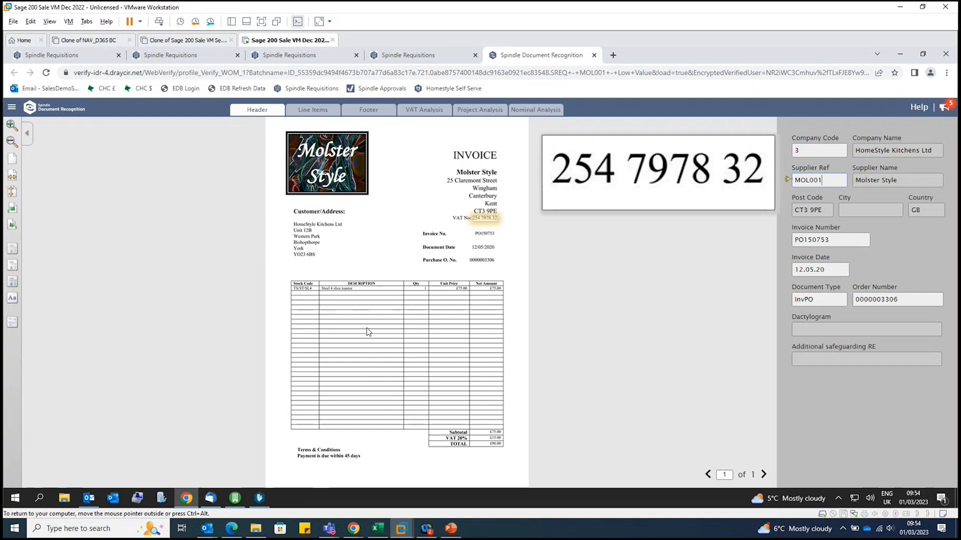
scroll(383, 315, "up", 1)
left_click_drag(407, 285, 409, 380)
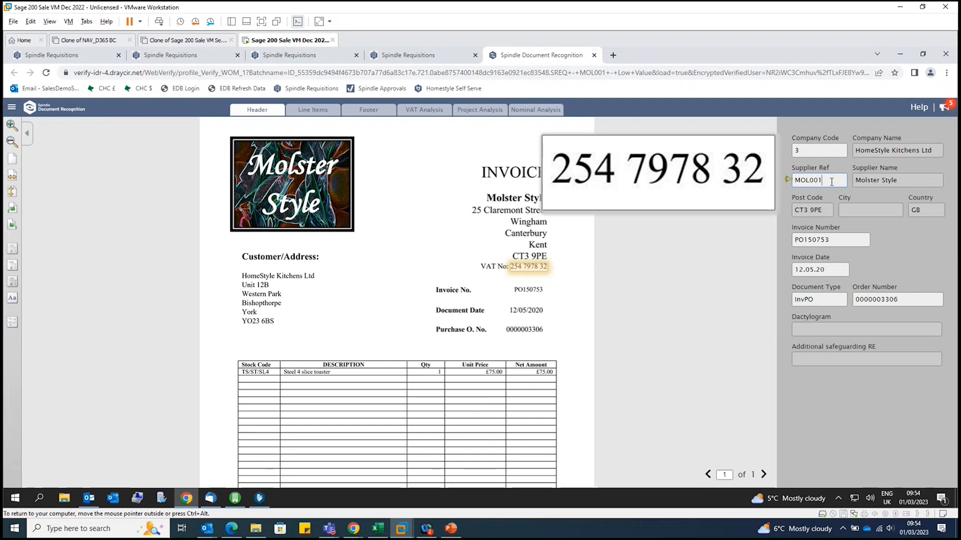
scroll(391, 339, "down", 1)
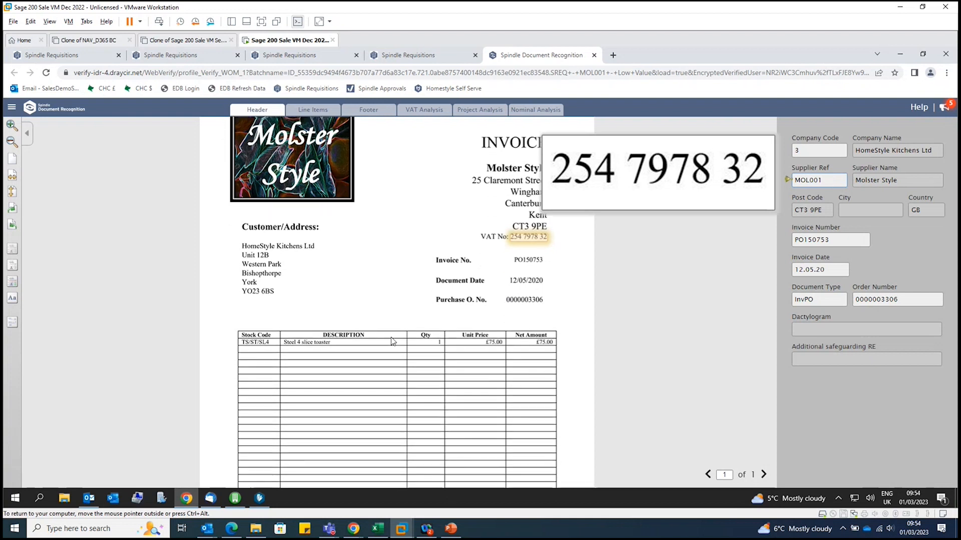
scroll(393, 342, "down", 5)
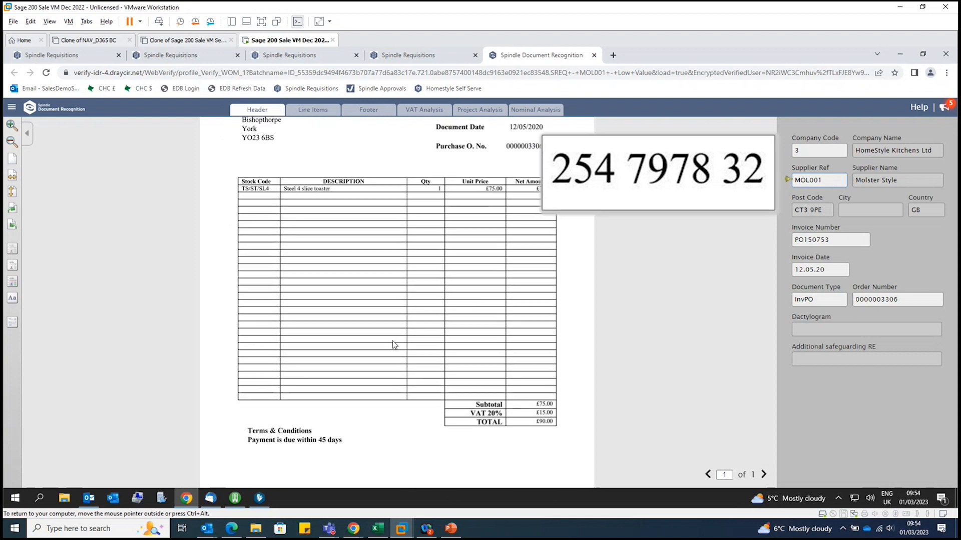
scroll(392, 341, "up", 6)
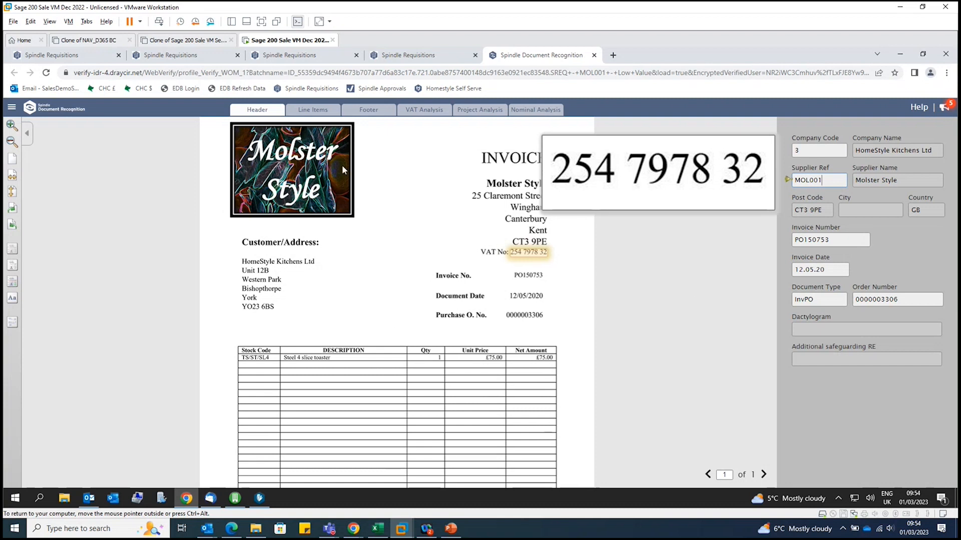
Review the invoice's recognised line items, footer totals, VAT analysis and project analysis
left_click(313, 110)
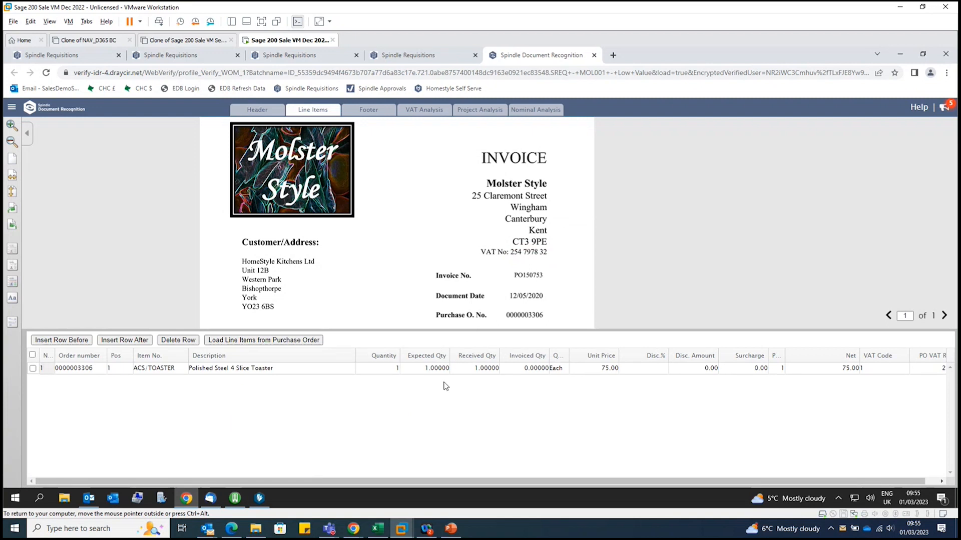
left_click(368, 118)
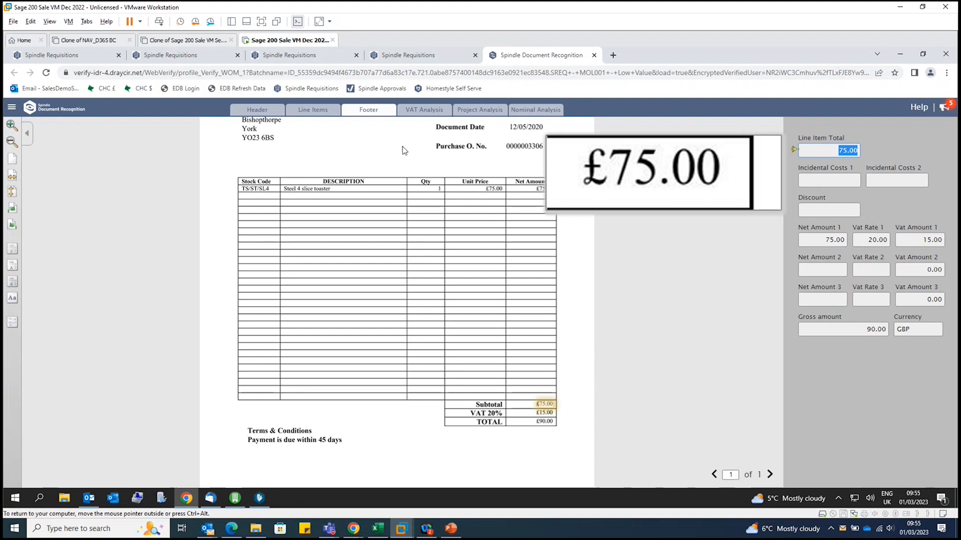
left_click(429, 111)
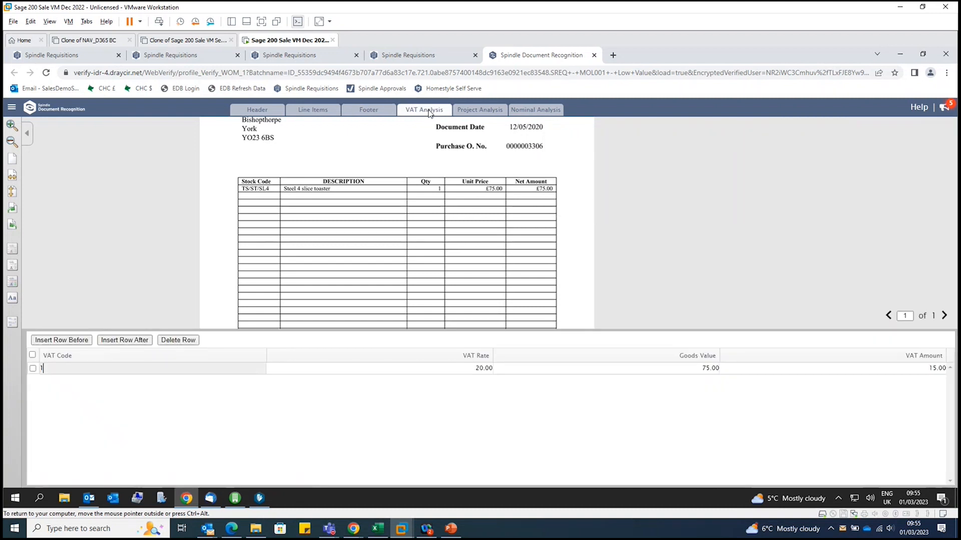
left_click(476, 115)
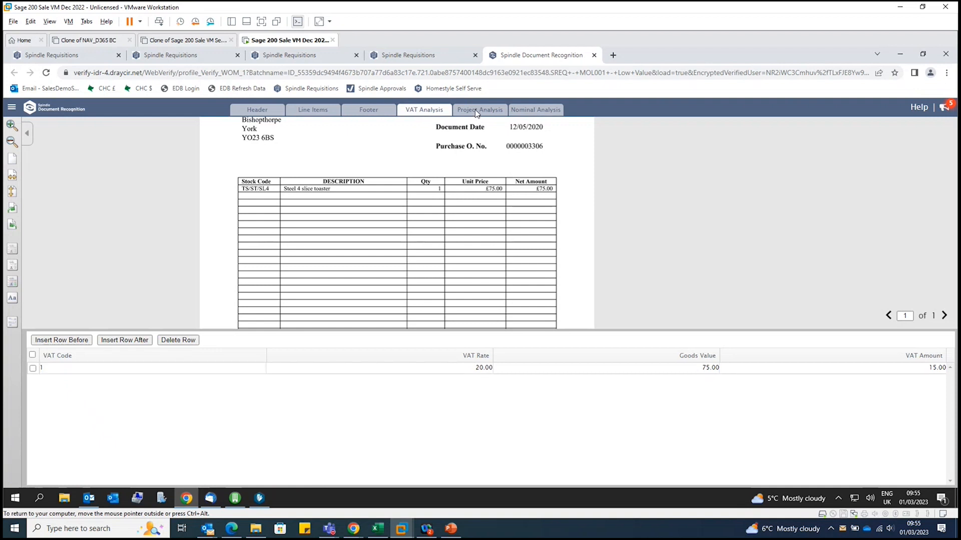
Confirm the nominal analysis row through its narrative, and post the invoice
left_click(542, 108)
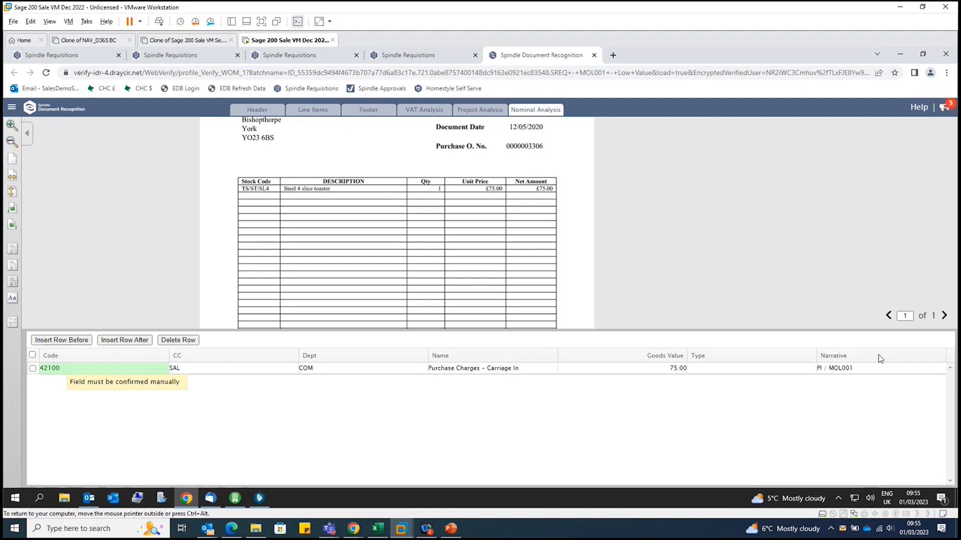
left_click(878, 371)
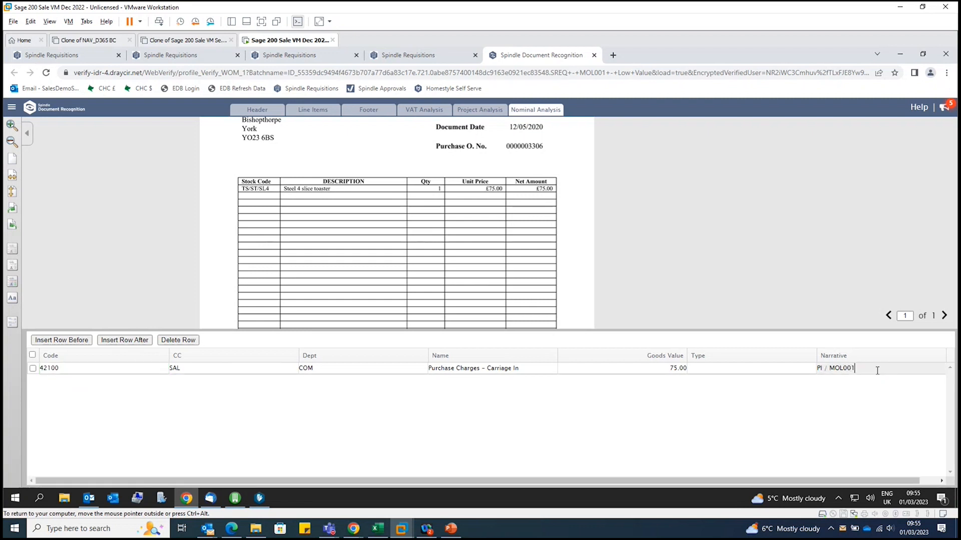
key("Return")
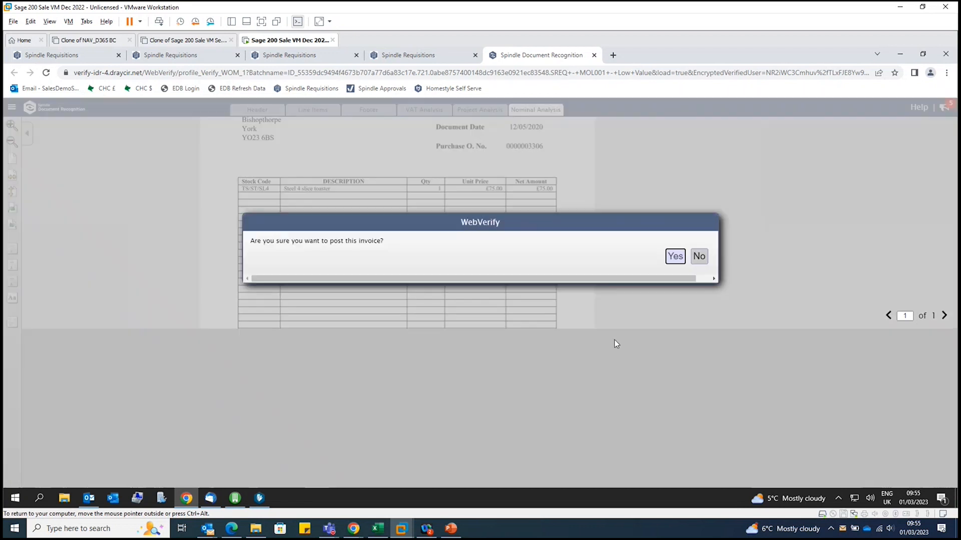
left_click(675, 257)
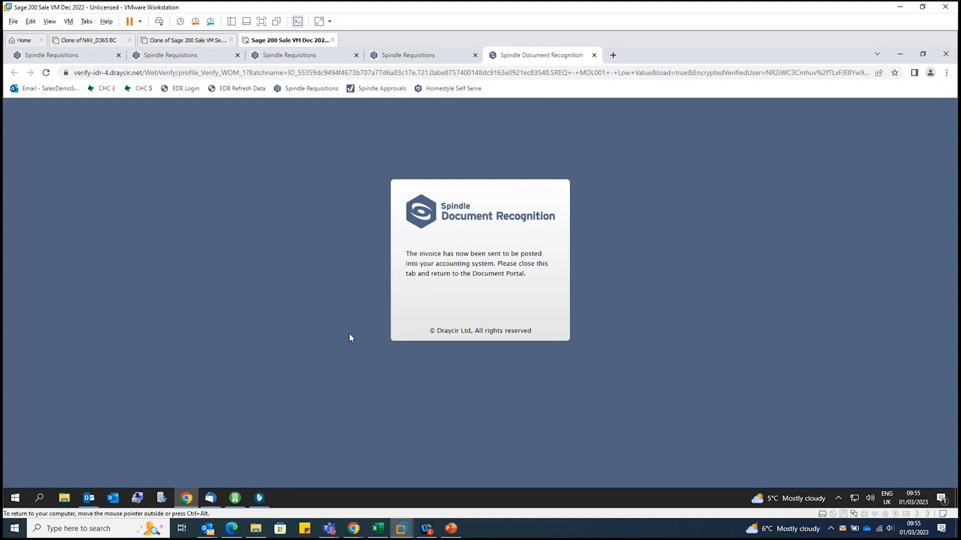
Close the verification page, return to the Document Portal, and check the posting status of the newest SREQ - MOL001 - Low Value.pdf
left_click(594, 55)
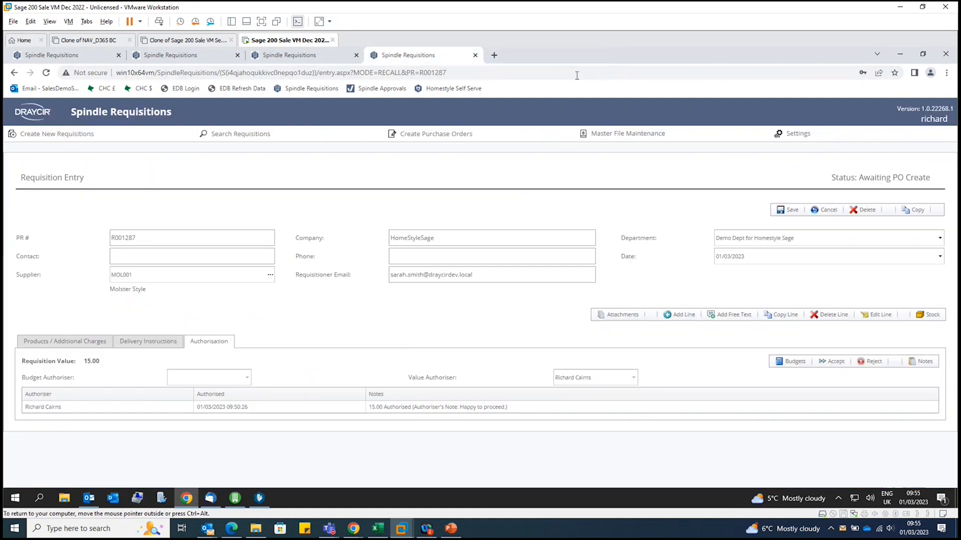
left_click(259, 498)
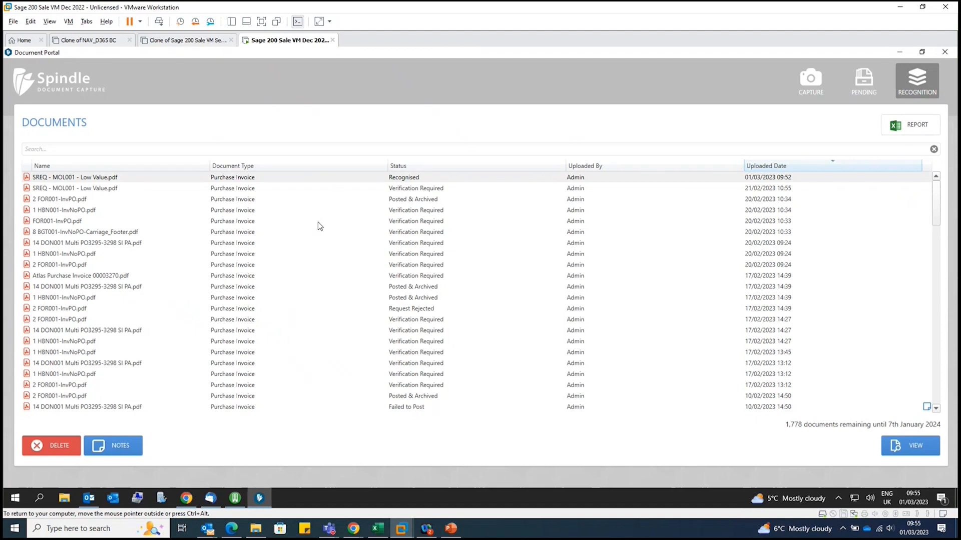
left_click(426, 180)
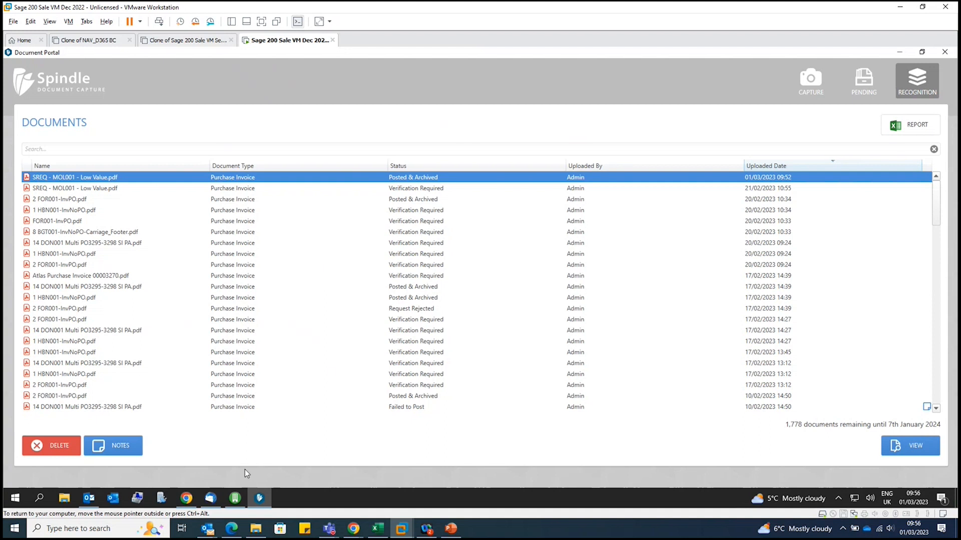
Switch to Spindle Requisitions in the browser, and view the toaster requisition's purchase order details
mouse_move(216, 503)
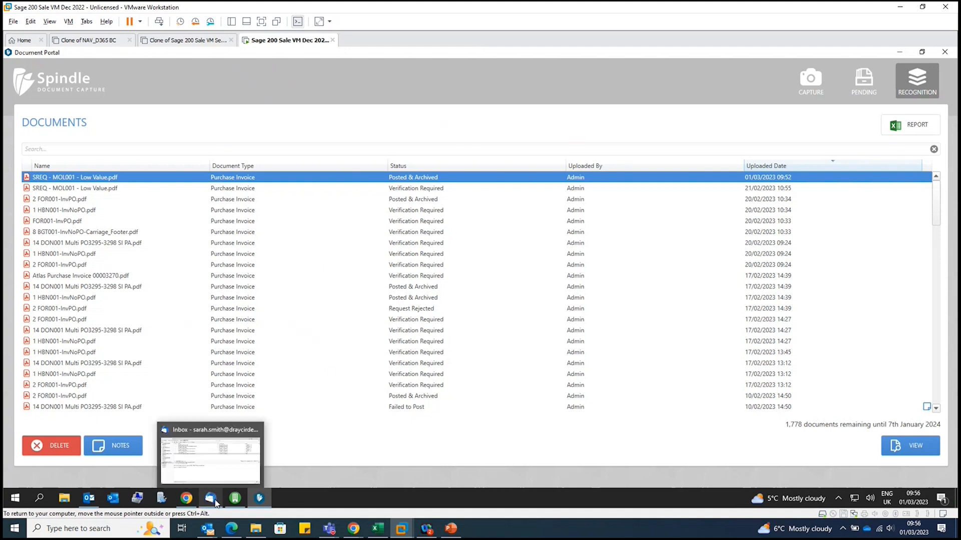
left_click(187, 498)
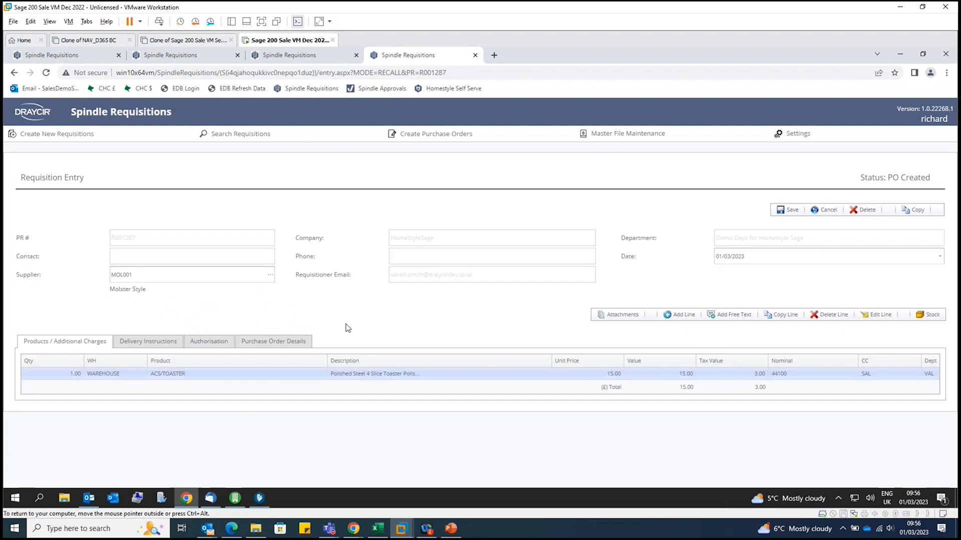
left_click(294, 342)
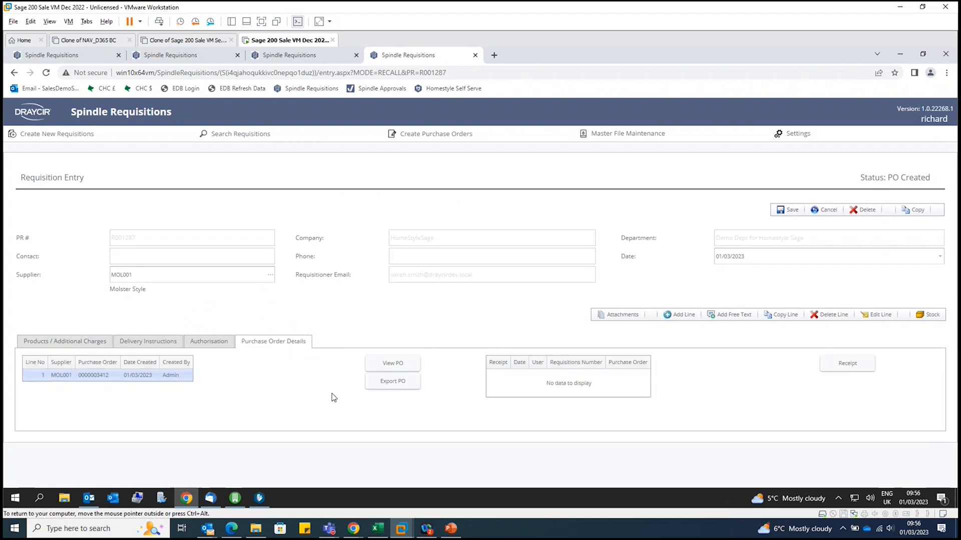
Review the requisition's authorisation history, and return to its purchase order details
left_click(206, 346)
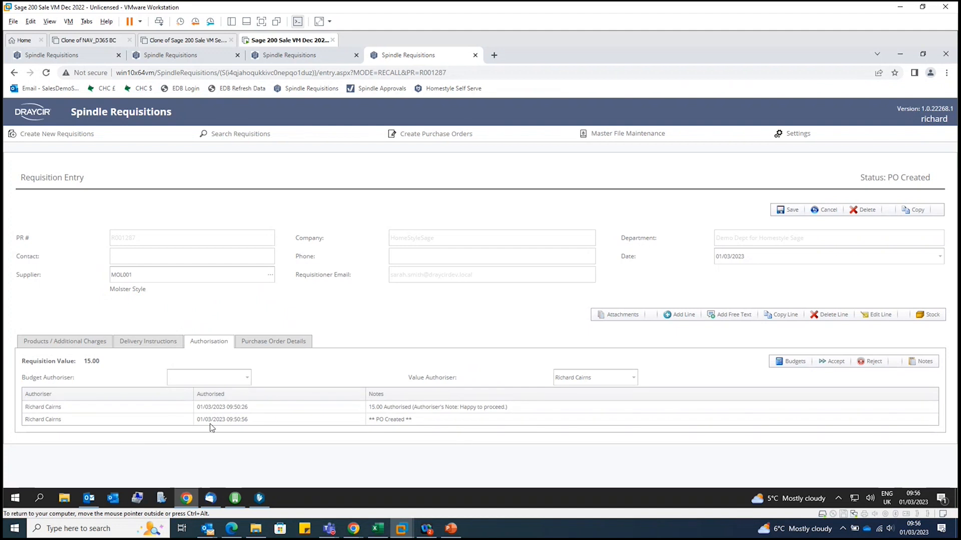
left_click(266, 344)
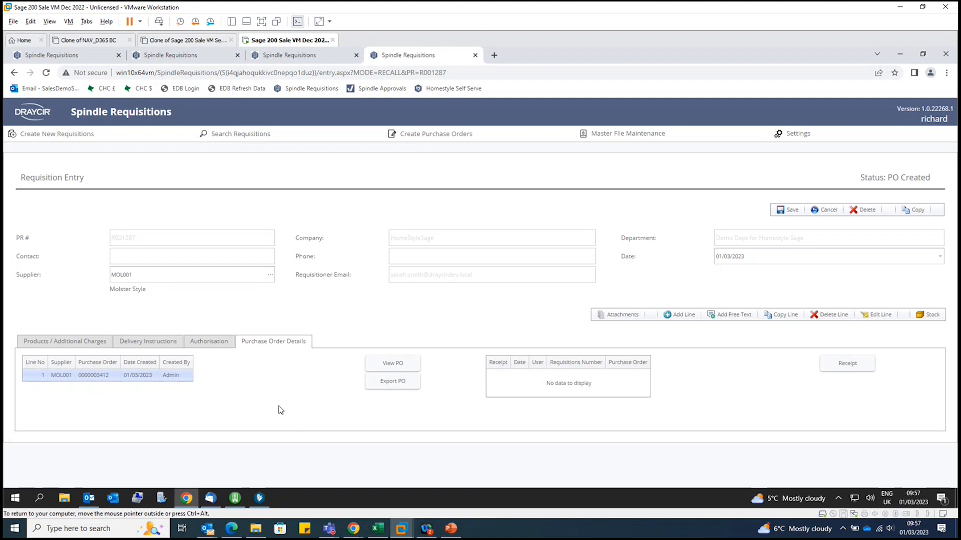
Switch to Spindle Approvals, look through the purchase invoice requests, and open the newest Molster Style request
mouse_move(238, 505)
mouse_move(359, 531)
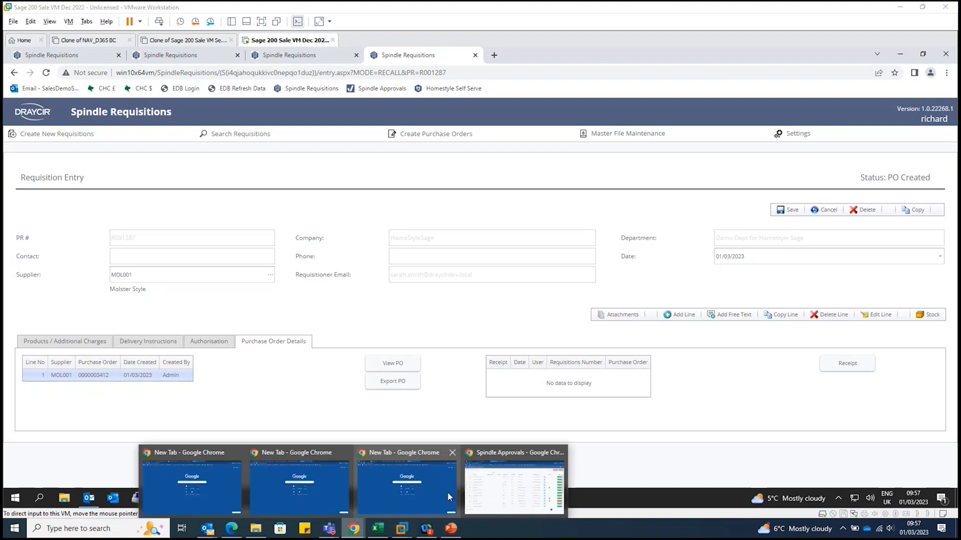
left_click(511, 501)
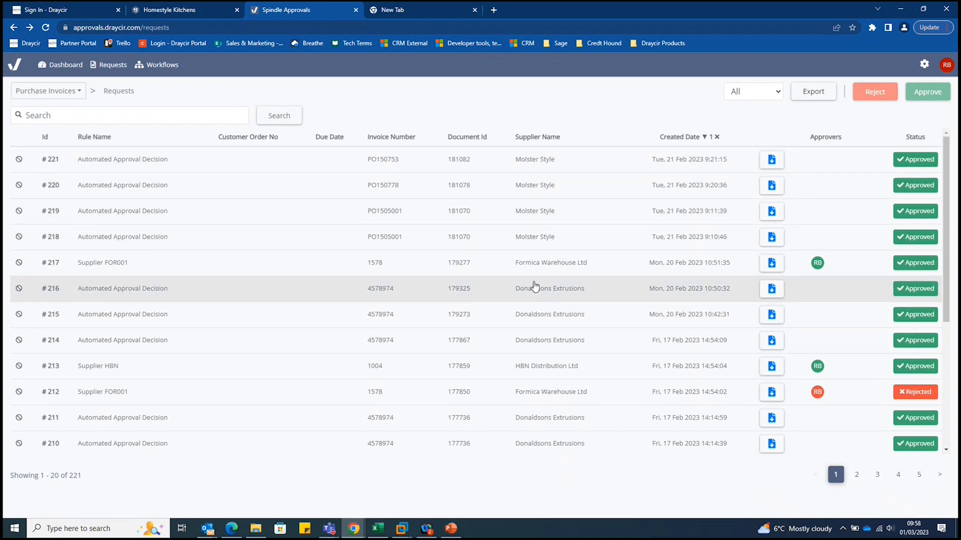
scroll(536, 295, "down", 4)
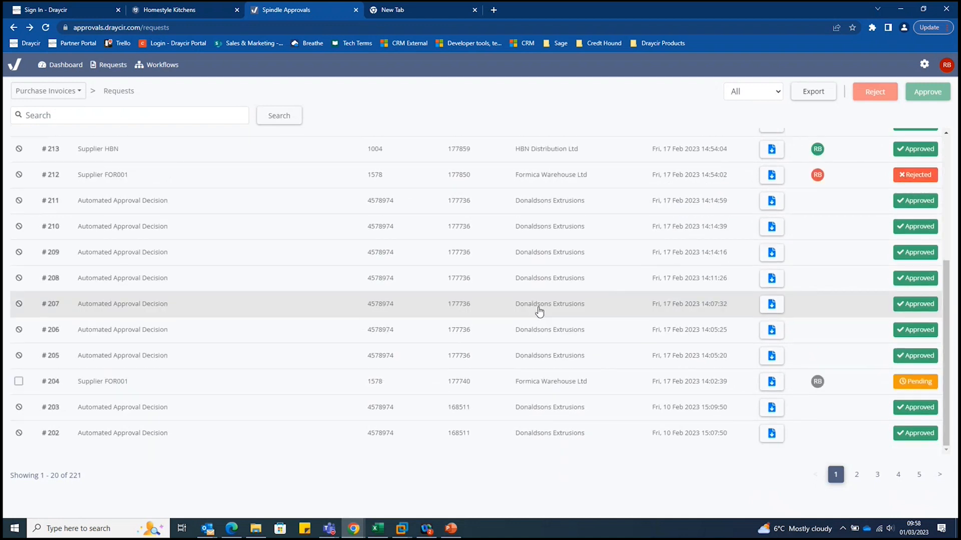
scroll(538, 309, "up", 4)
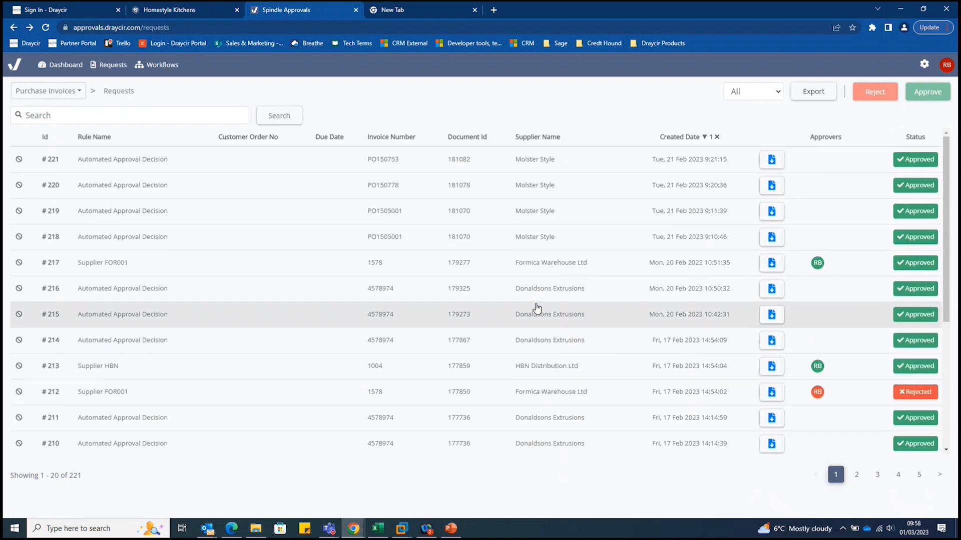
scroll(537, 307, "down", 4)
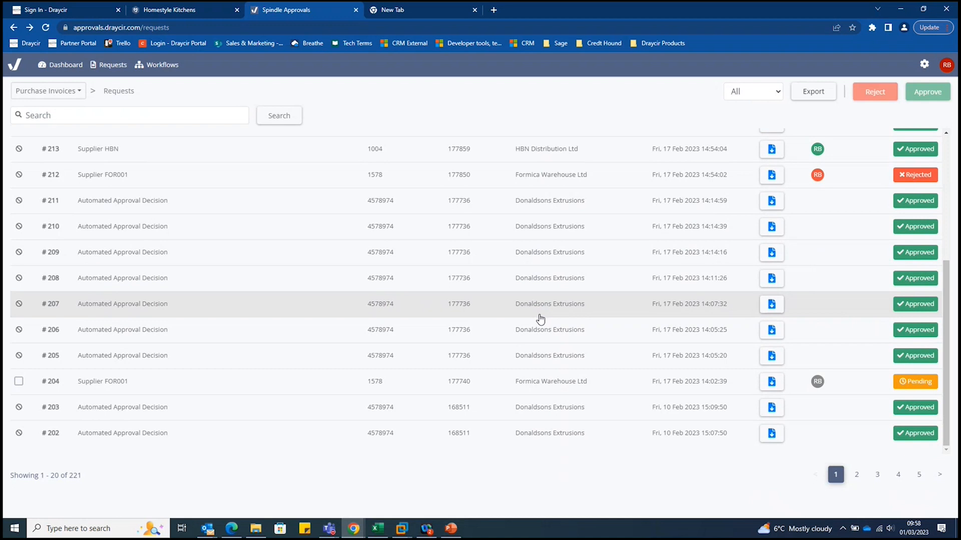
scroll(539, 321, "up", 4)
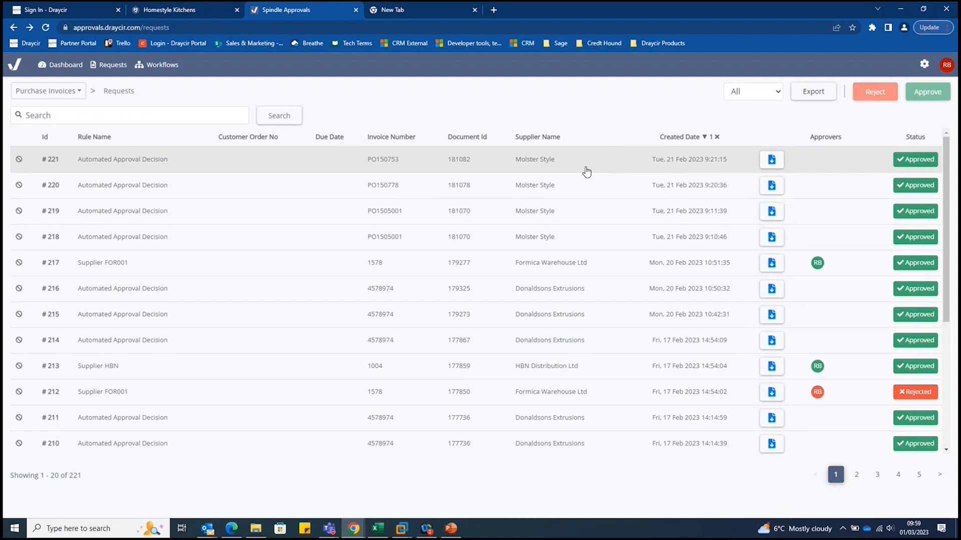
left_click(579, 164)
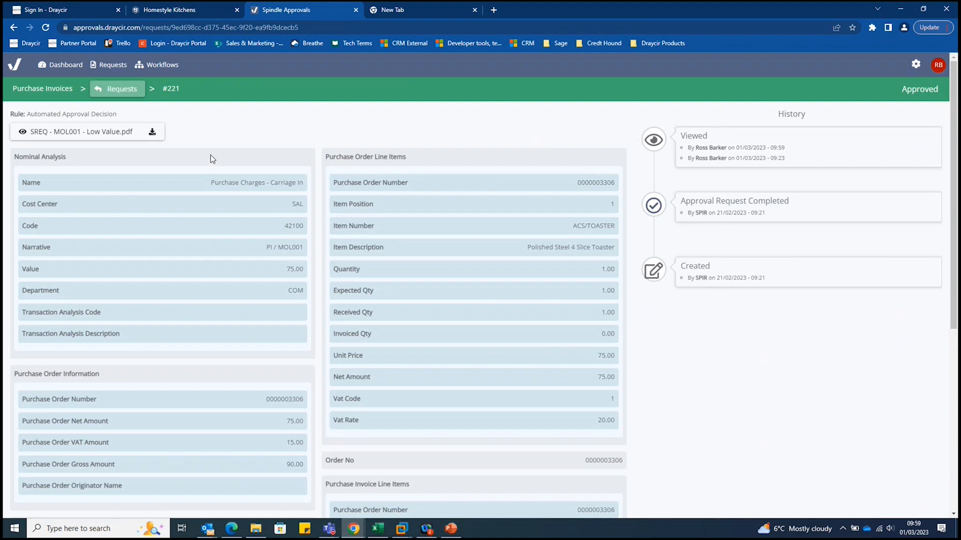
Open the Purchase Invoices workflow, and expand the Supplier FOR001 rule to view its conditions and approvers
left_click(158, 71)
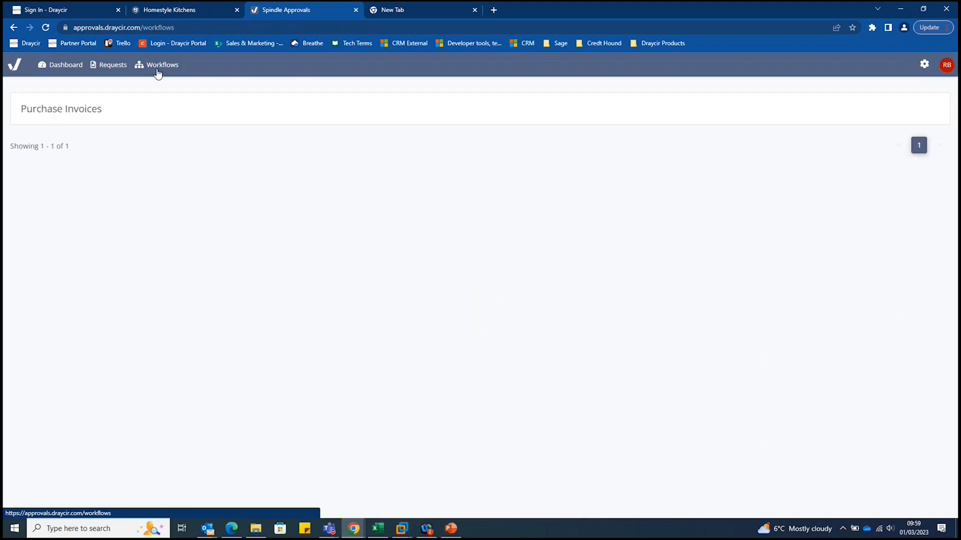
left_click(124, 122)
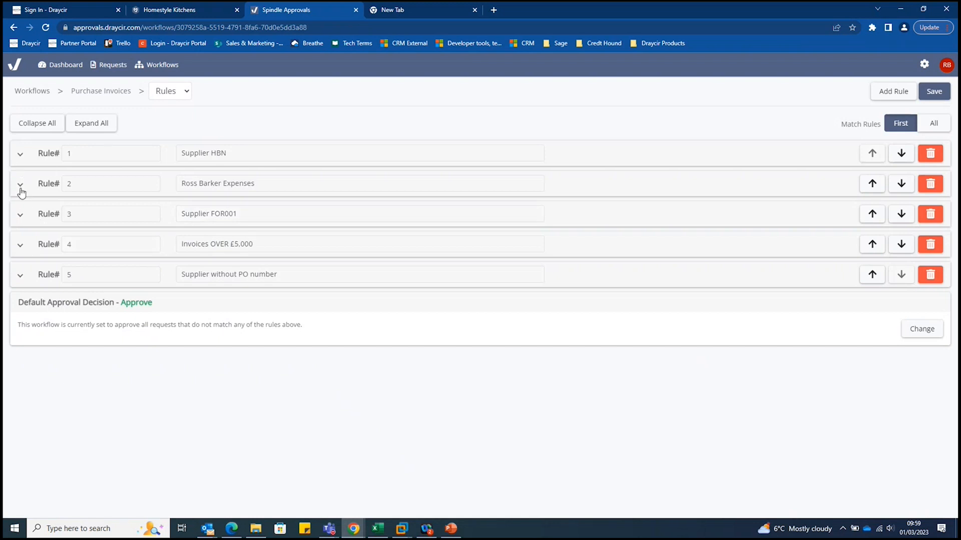
left_click(20, 215)
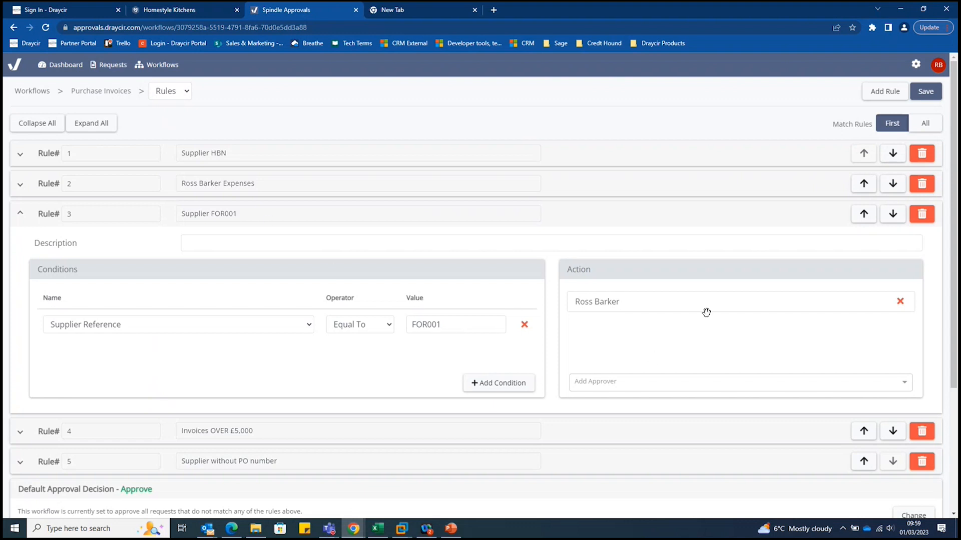
Add a blank condition to the Supplier FOR001 rule, browse the available condition fields, and remove the condition
left_click(484, 386)
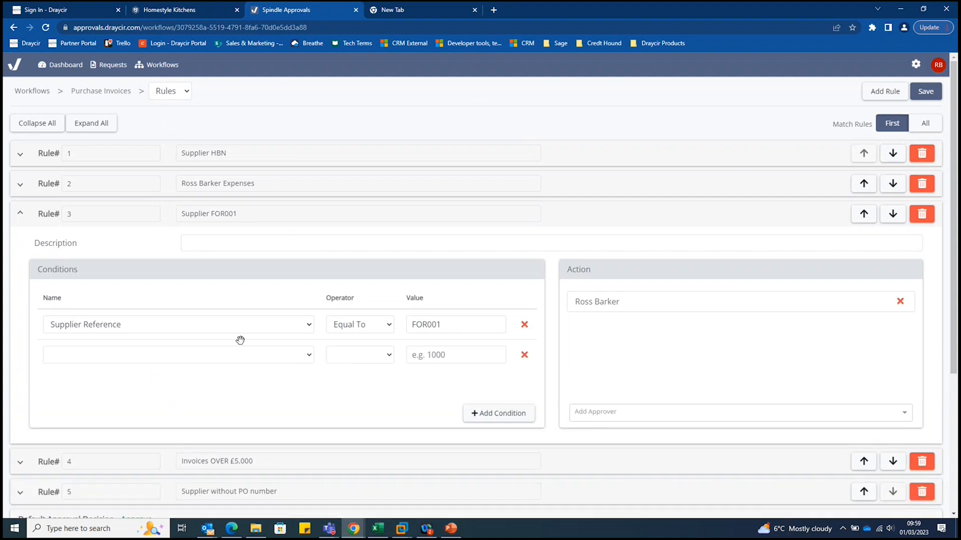
left_click(308, 359)
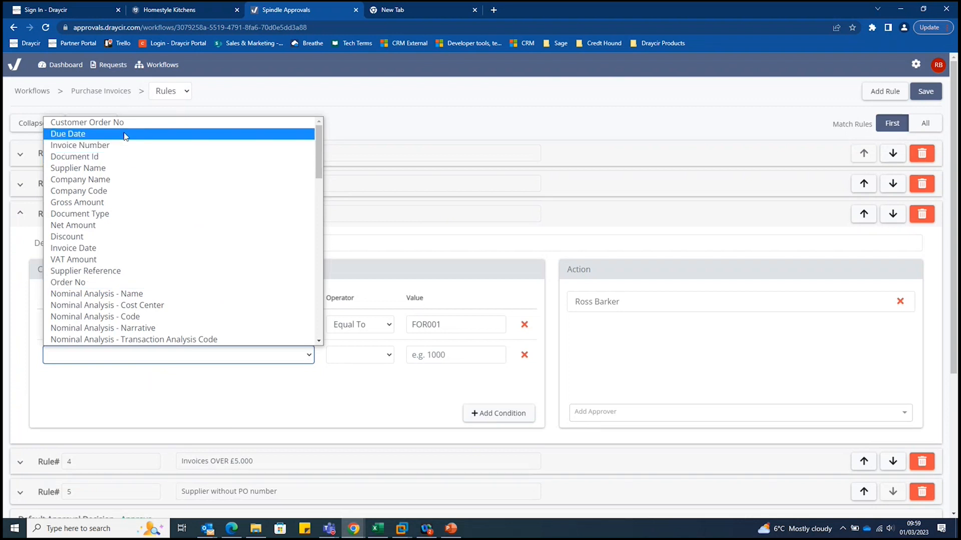
scroll(138, 220, "down", 4)
scroll(140, 227, "down", 10)
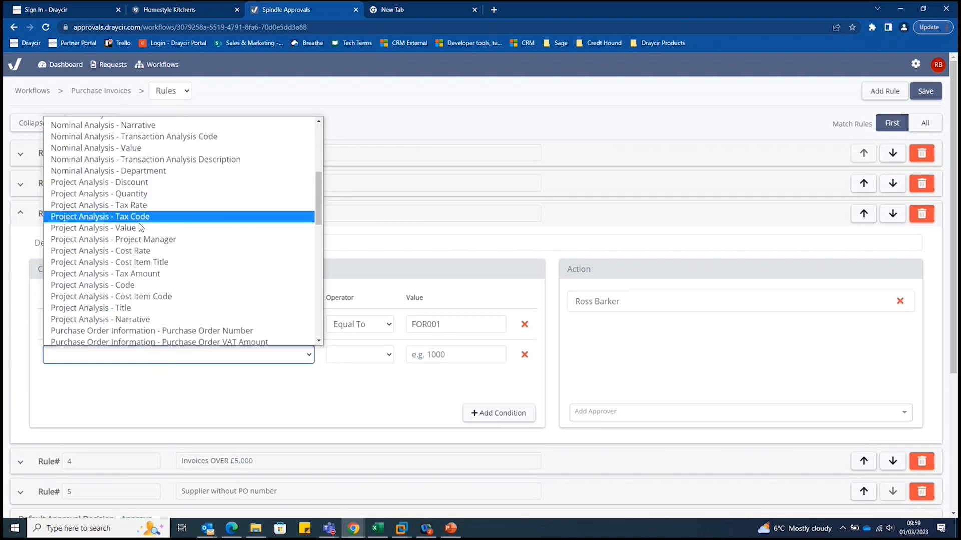
left_click(156, 392)
left_click(524, 355)
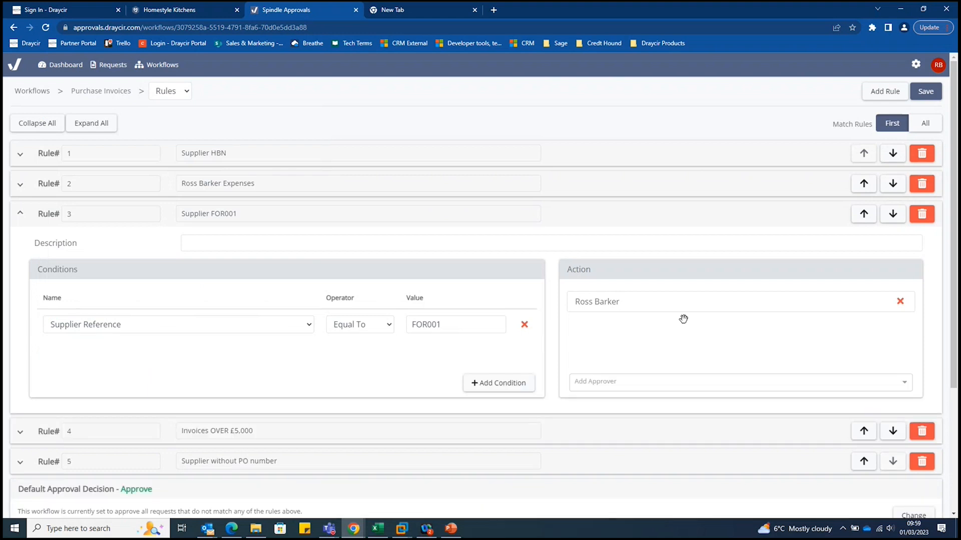
Add a second approver to the Supplier FOR001 rule, remove that approver again, and collapse the rule
left_click(904, 384)
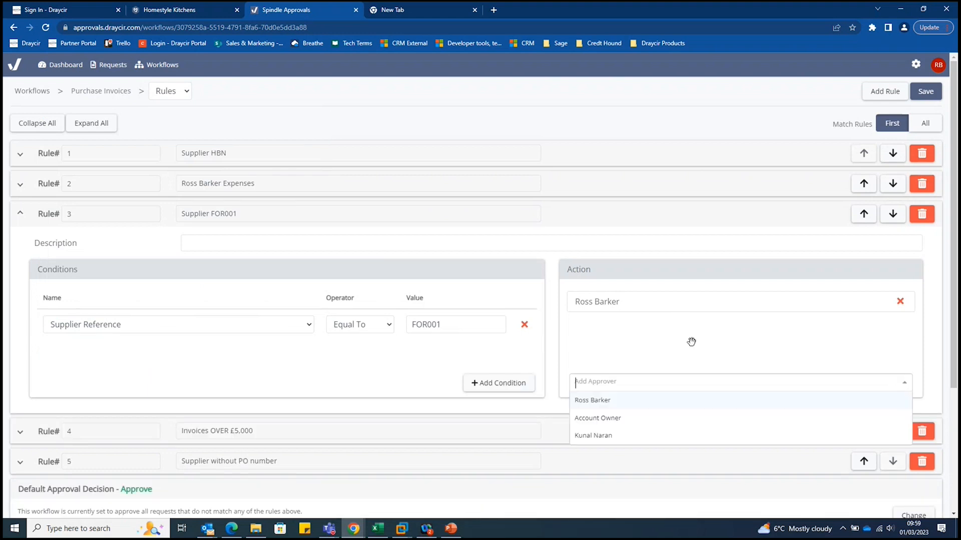
left_click(595, 436)
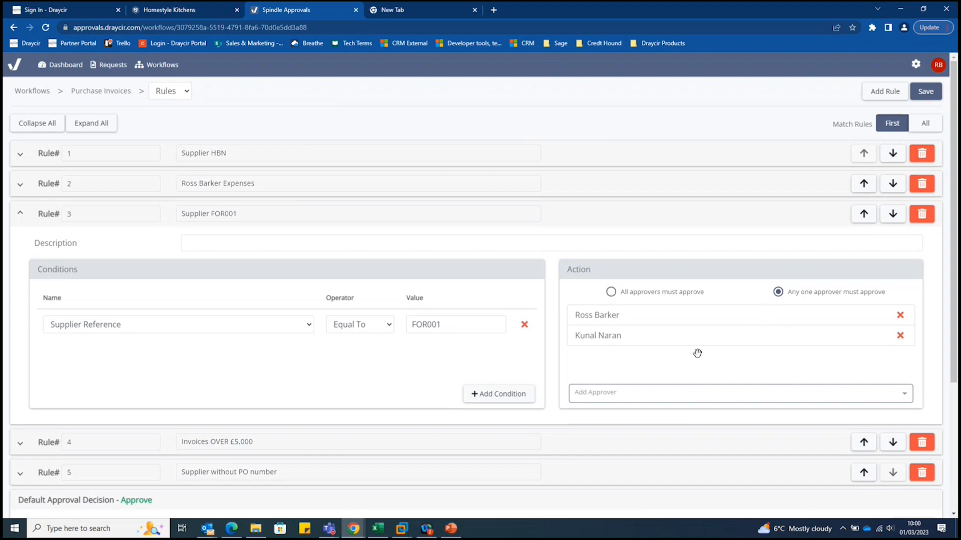
left_click(900, 336)
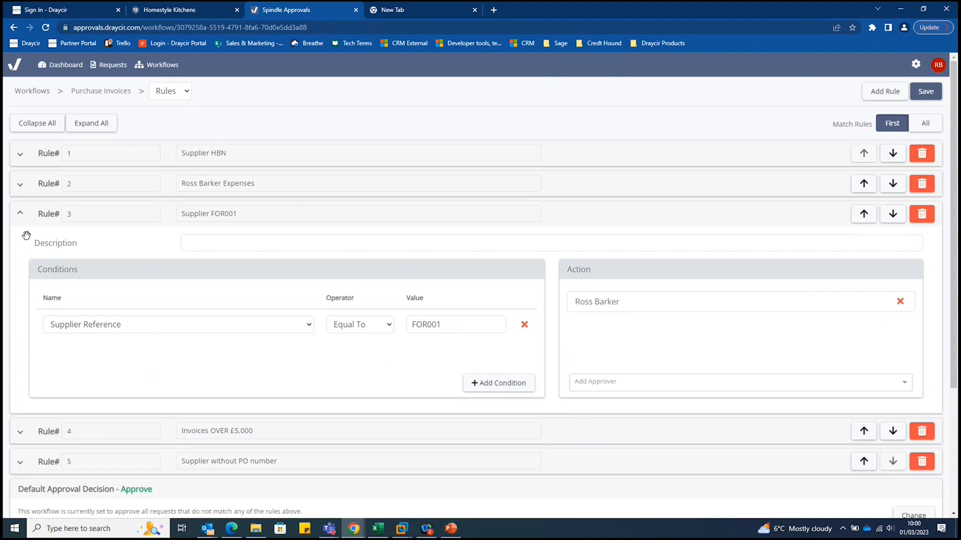
left_click(22, 214)
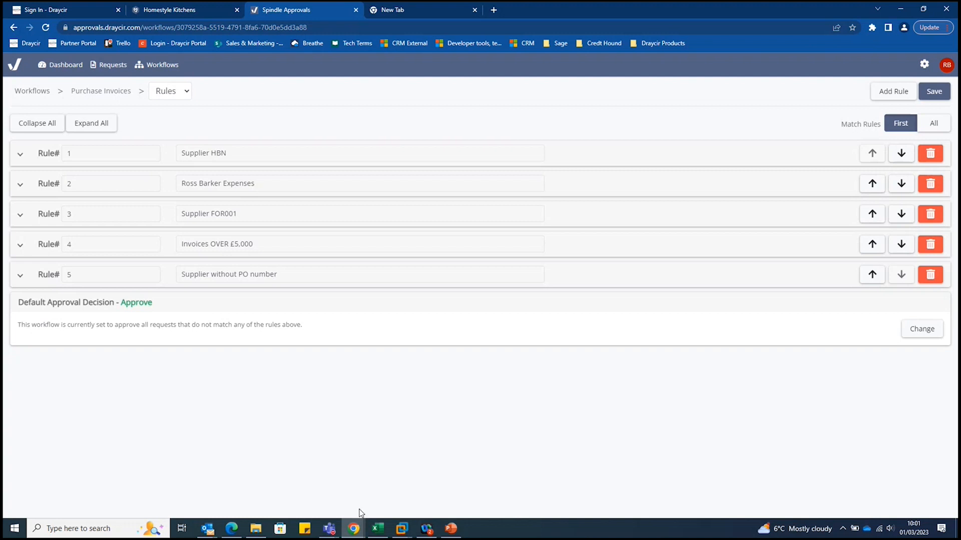
Switch to the Admin session of Spindle Requisitions, and open the first authoriser in Authorisers Maintenance to view the company limit
mouse_move(410, 534)
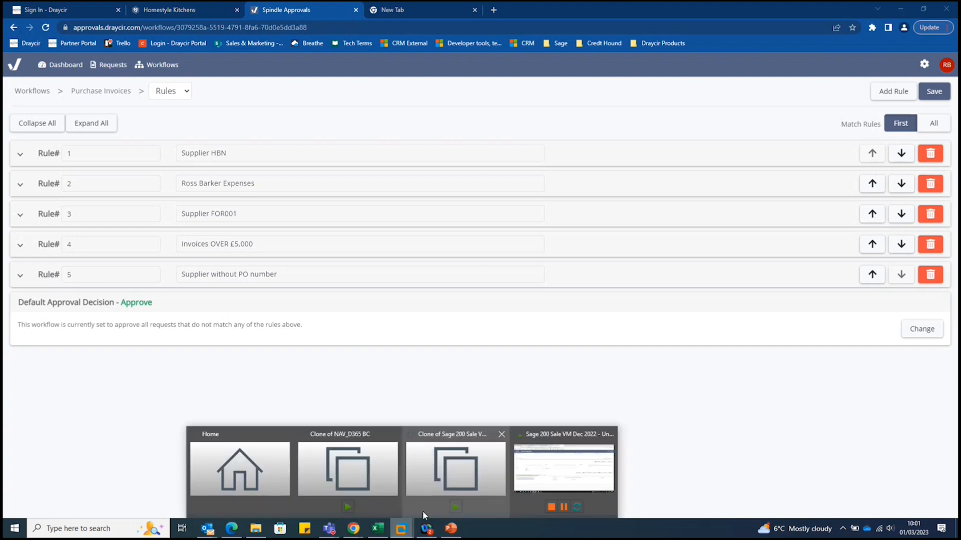
left_click(577, 483)
left_click(90, 56)
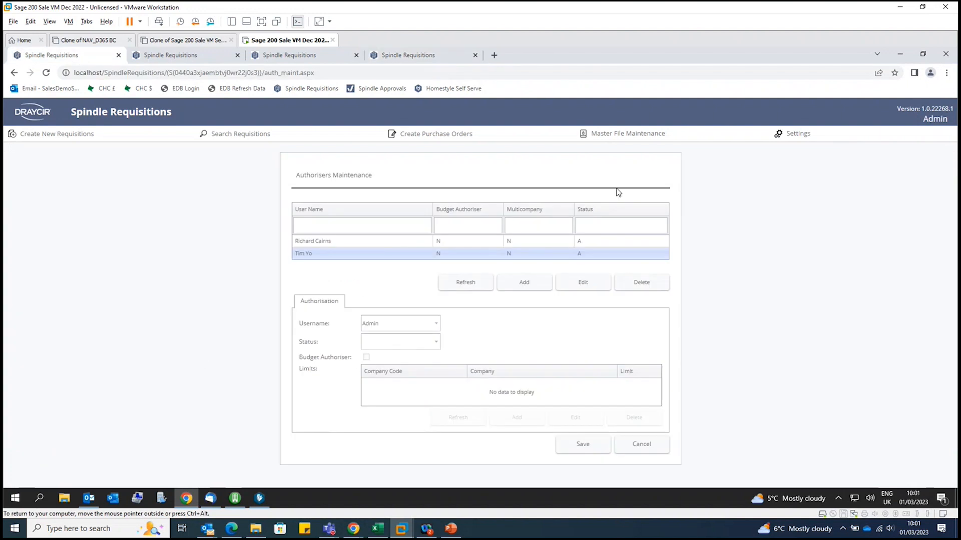
left_click(619, 141)
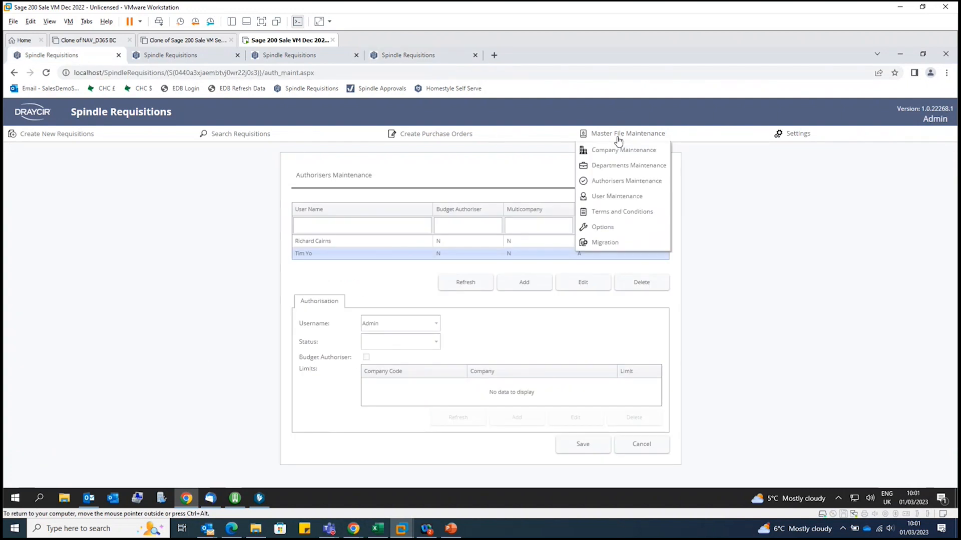
left_click(612, 183)
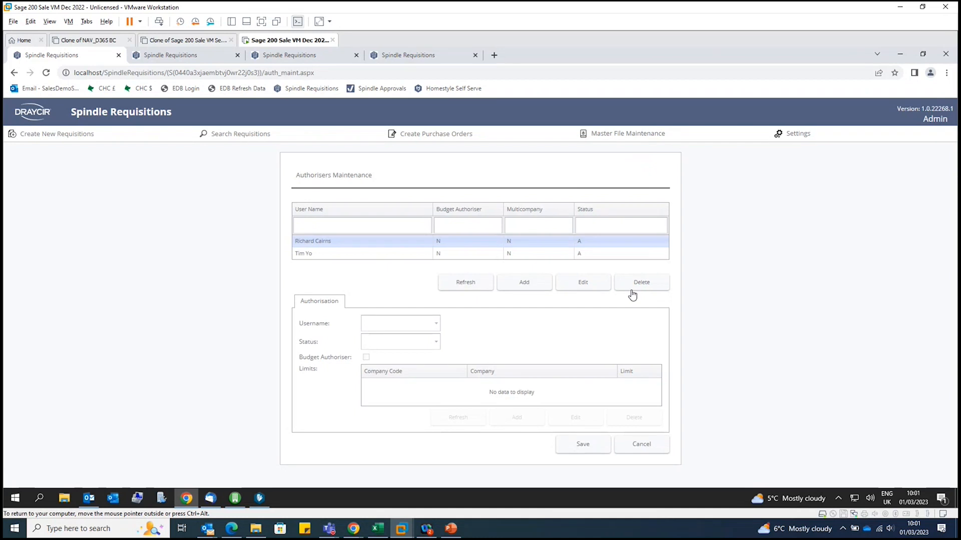
left_click(588, 285)
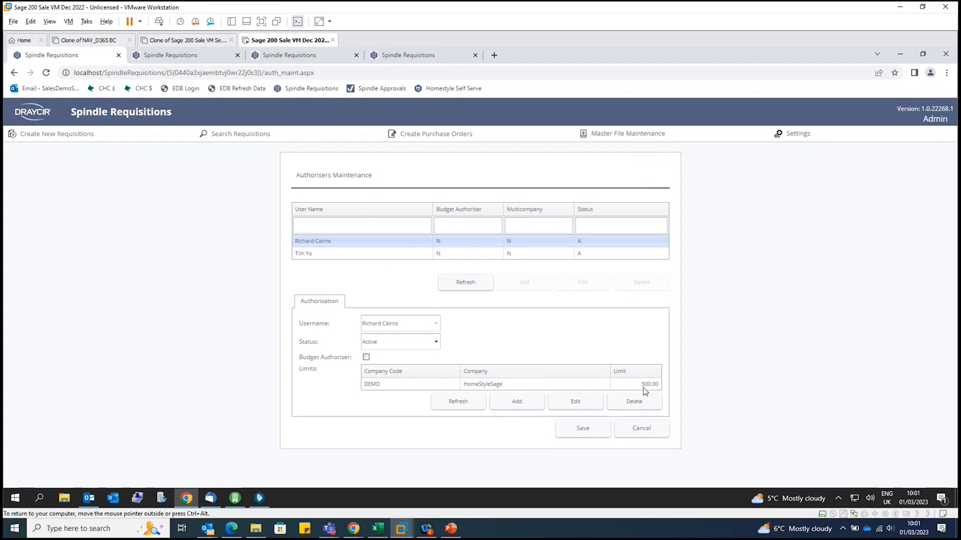
Save the first authoriser's record, and open the second authoriser's record to view the HomeStyleSage limit
left_click(525, 253)
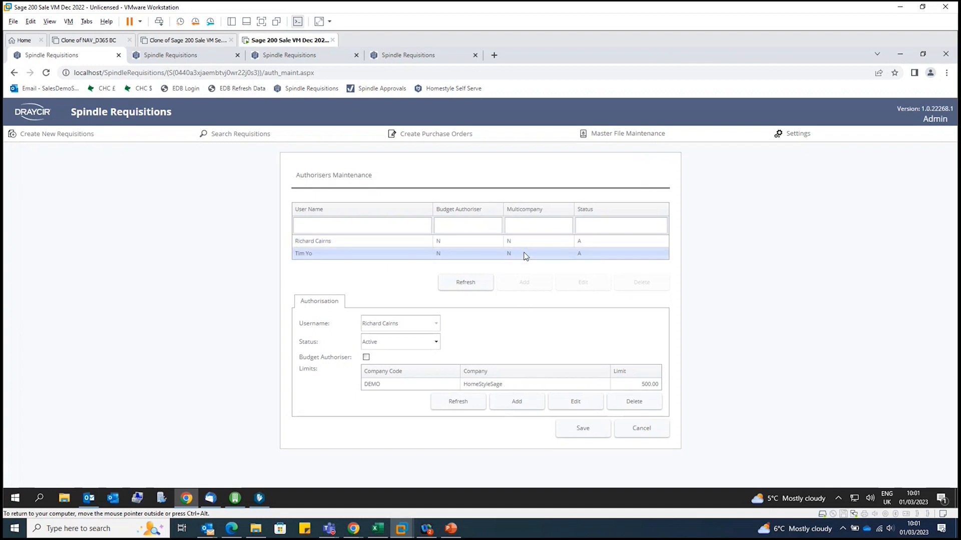
left_click(573, 404)
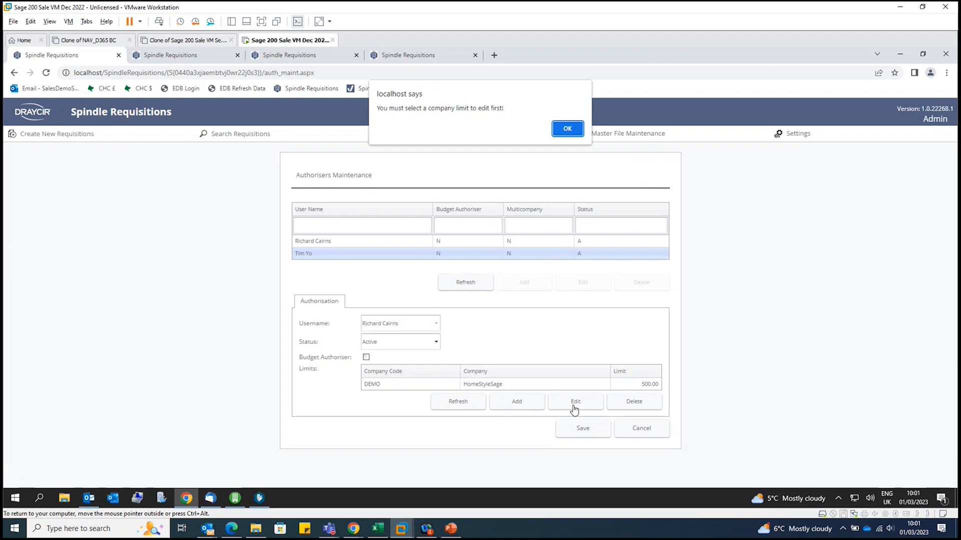
left_click(570, 129)
left_click(524, 243)
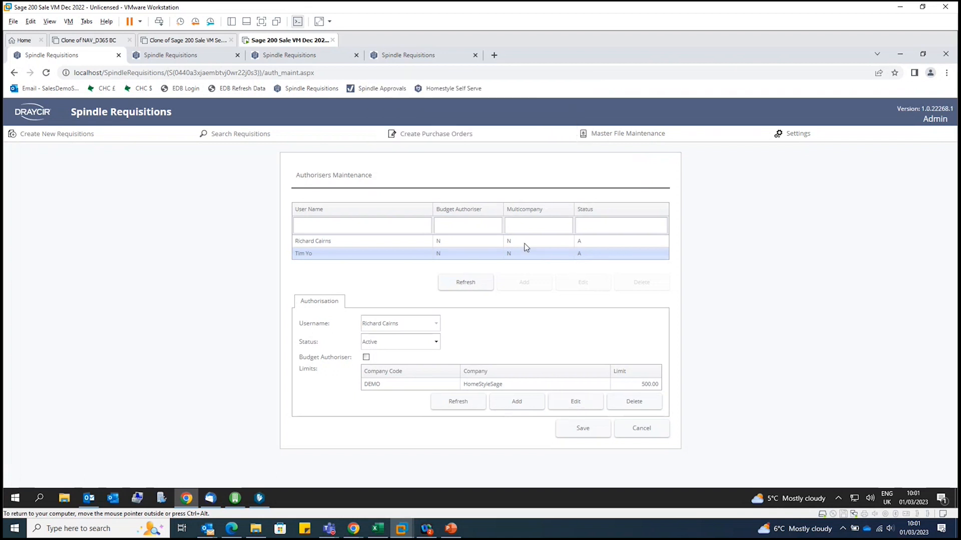
left_click(569, 427)
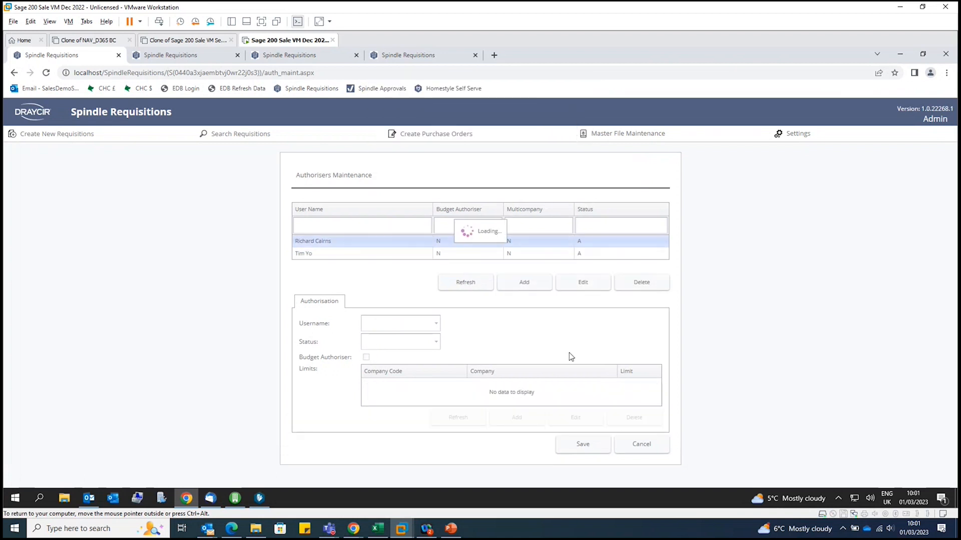
left_click(527, 256)
left_click(588, 285)
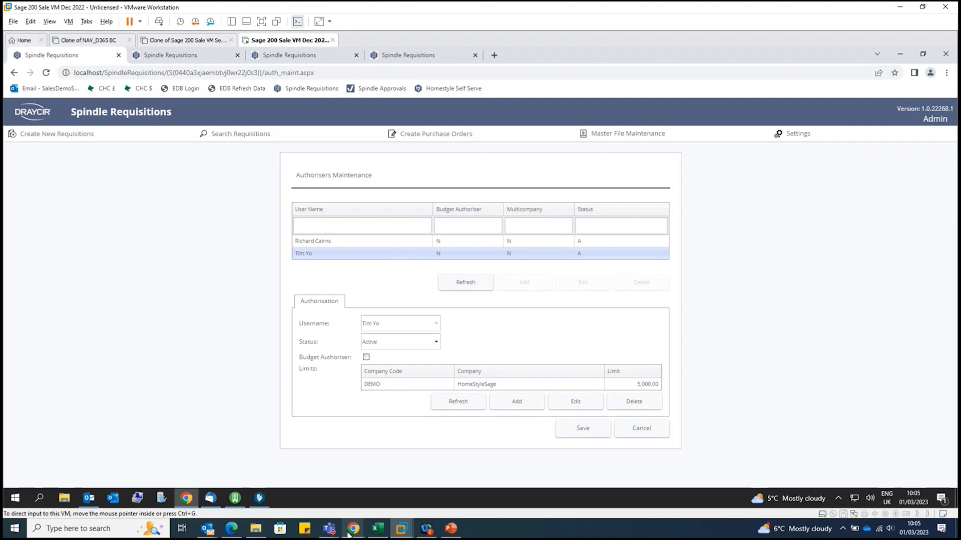
Switch to Spindle Approvals to view the dashboard's pending requests, and return to Spindle Requisitions
mouse_move(354, 529)
left_click(514, 488)
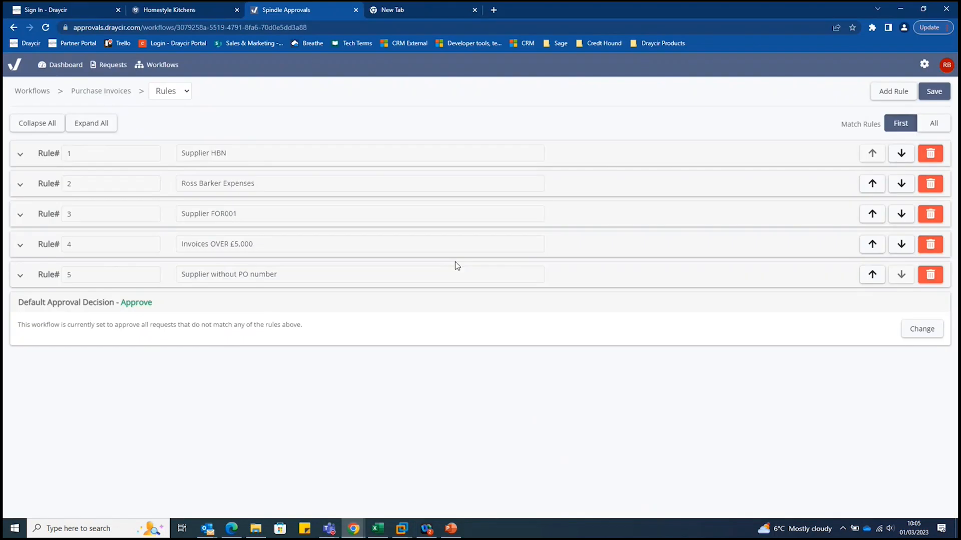
left_click(66, 65)
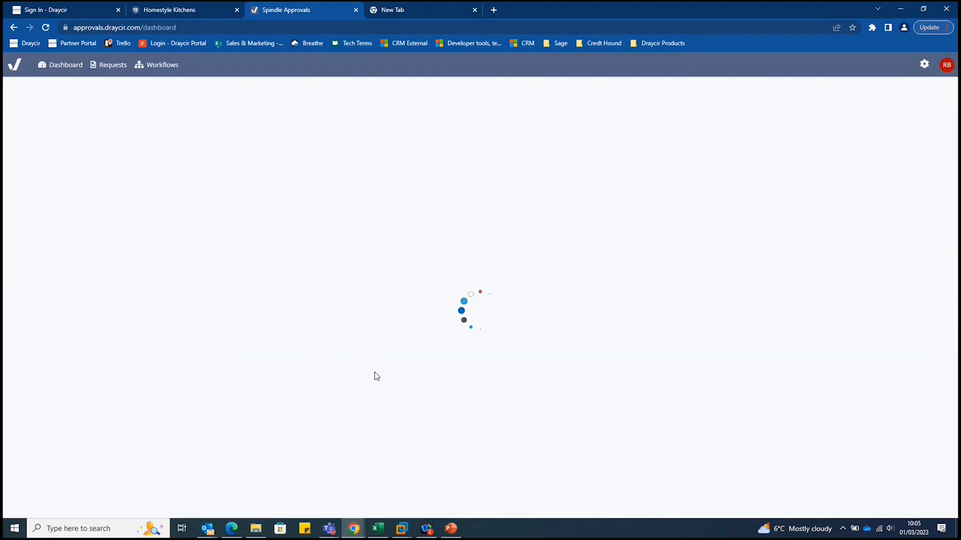
mouse_move(401, 526)
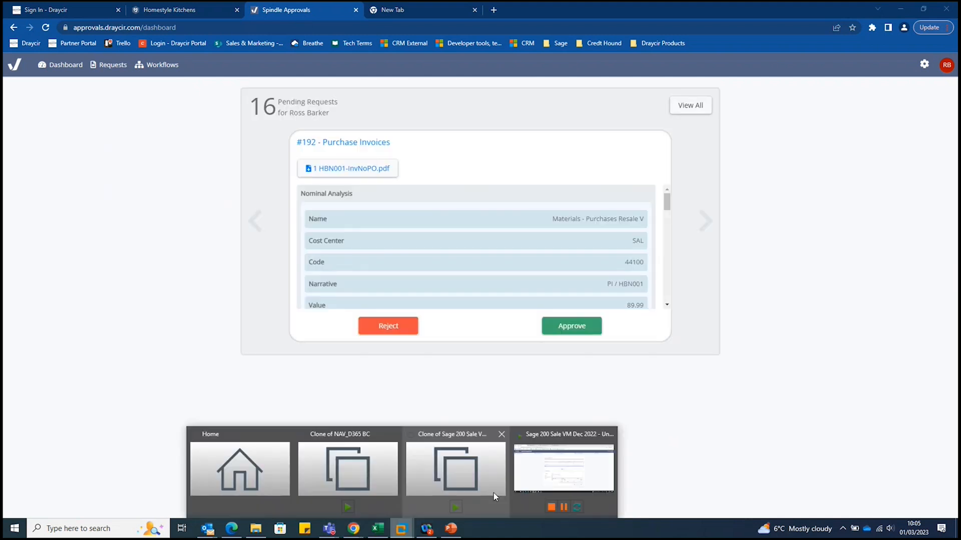
left_click(561, 471)
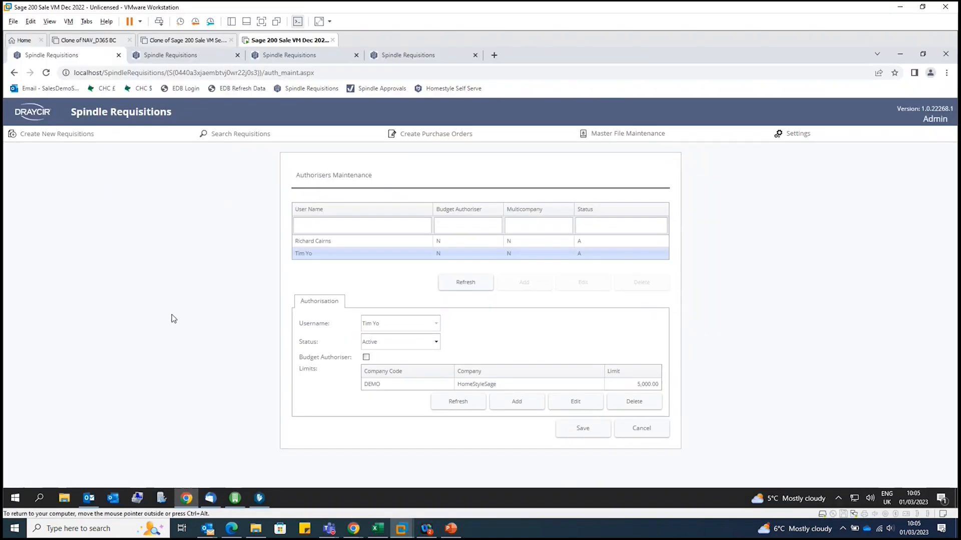